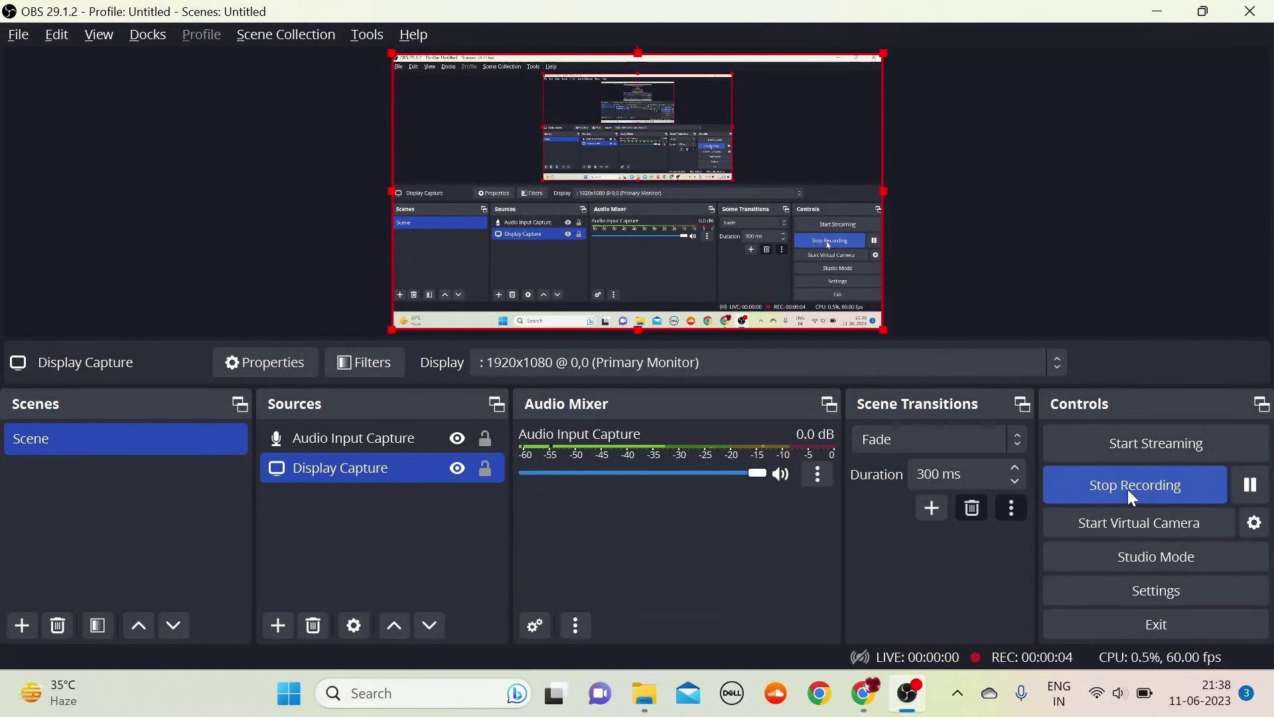
# Switch from OBS Studio to the Chrome window showing the OneDrive Offer Letters folder.
pyautogui.hotkey('alt', 'Tab')
pyautogui.hotkey('alt', 'Tab')
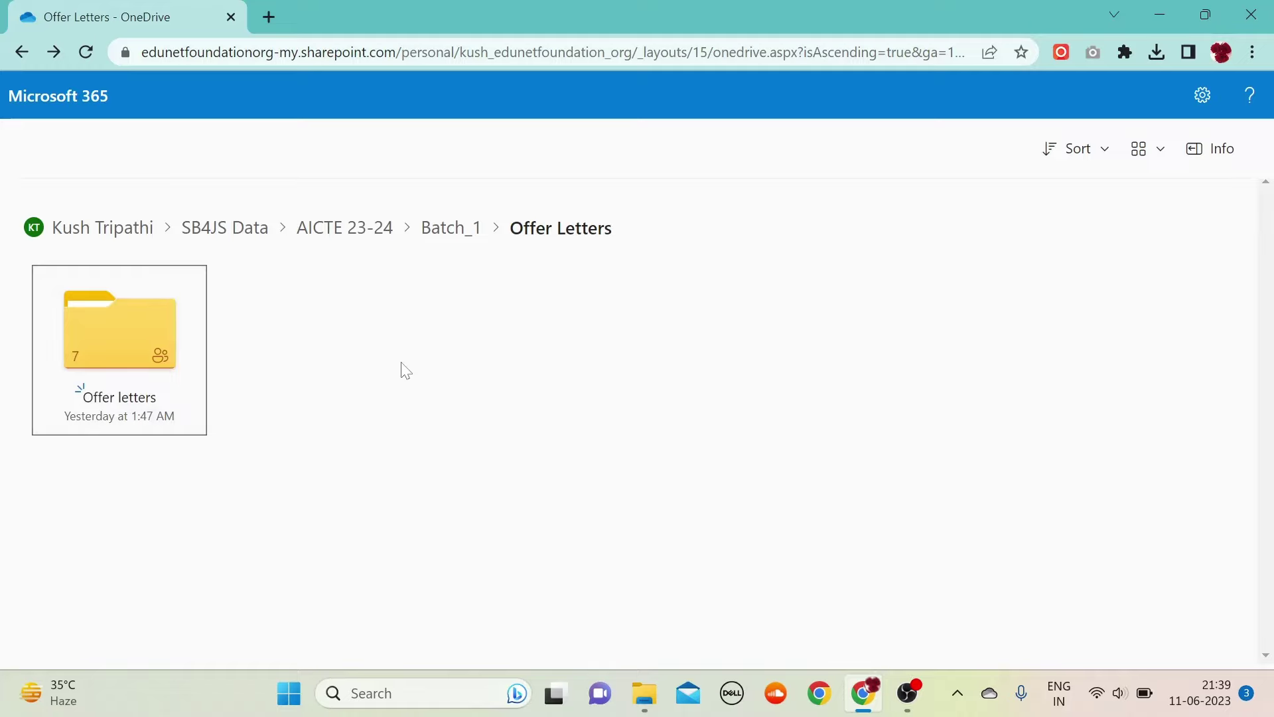
# Open the Offer letters subfolder and preview AICTE INdex file.pdf.
pyautogui.click(133, 358)
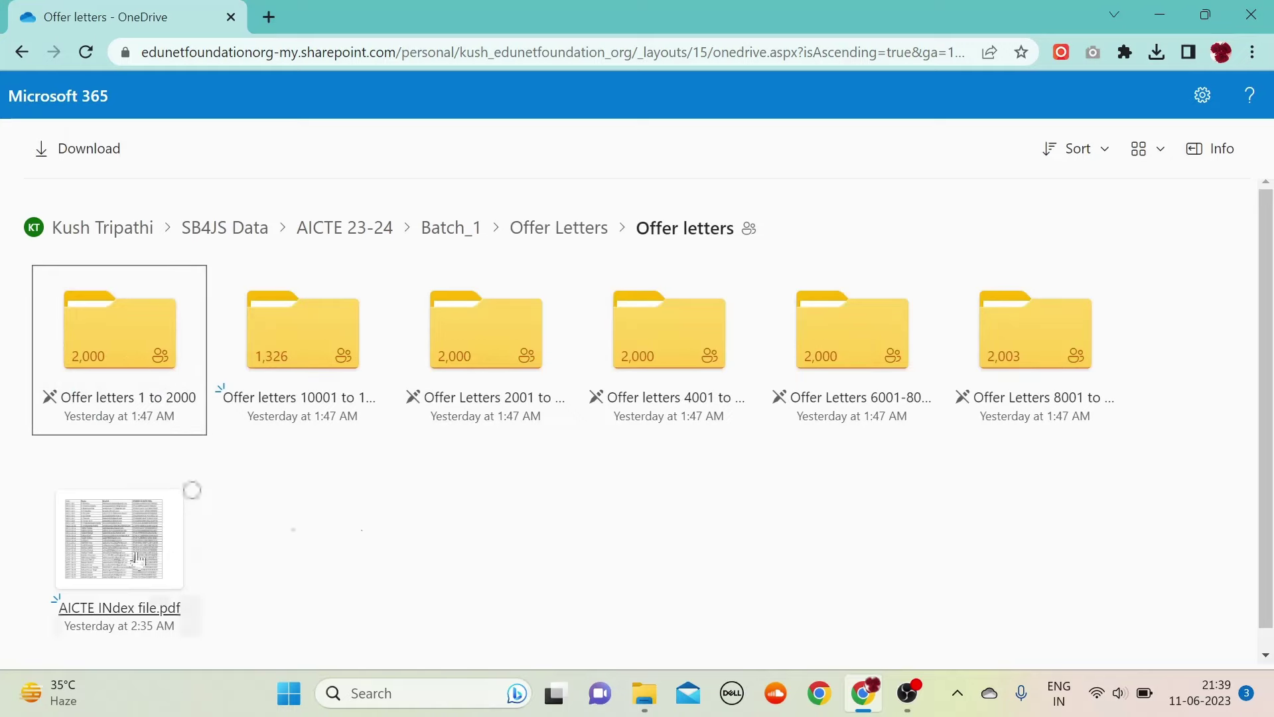
pyautogui.click(109, 543)
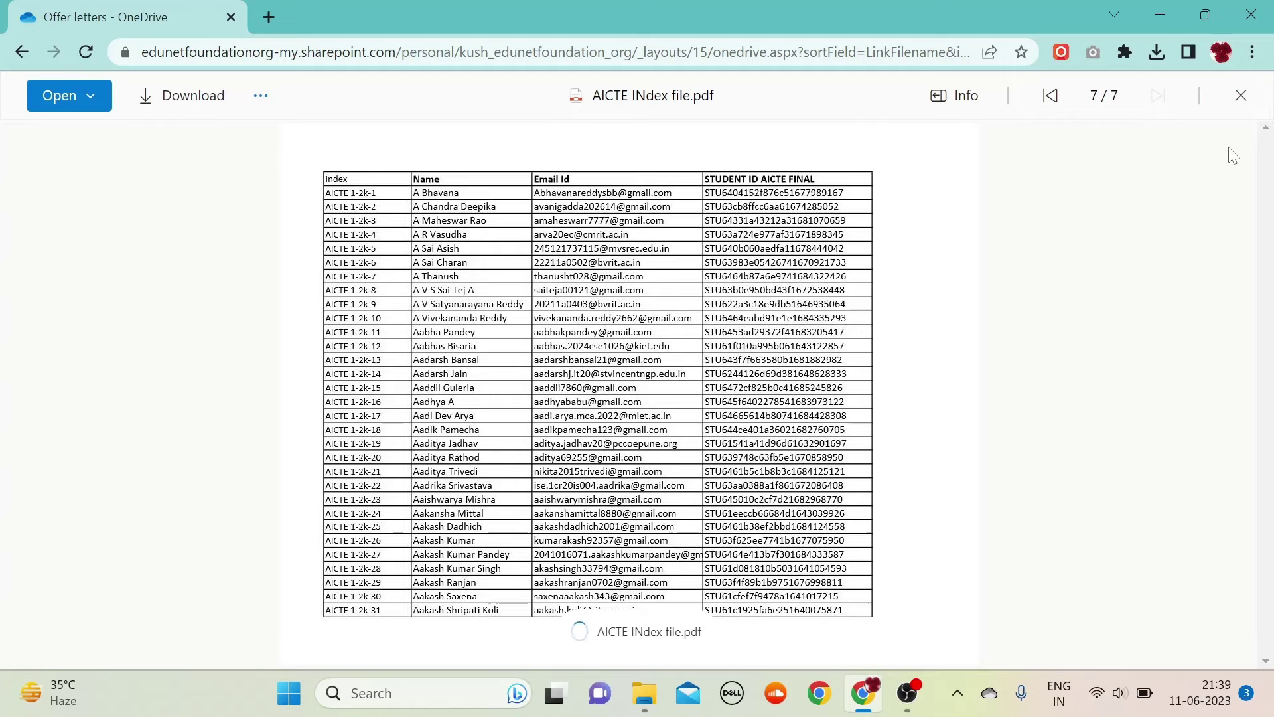
# Close the preview, switch to List view, and open the Offer letters 4001 to 6000 folder.
pyautogui.click(1240, 94)
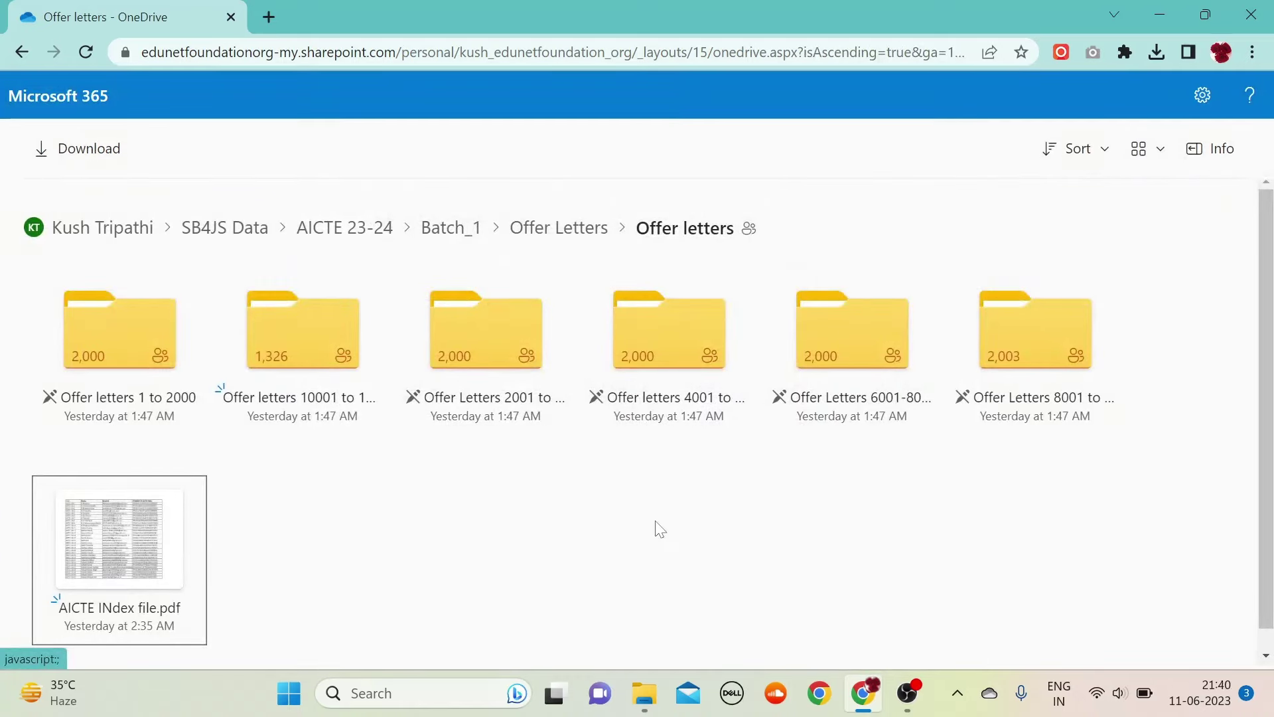
pyautogui.click(1149, 159)
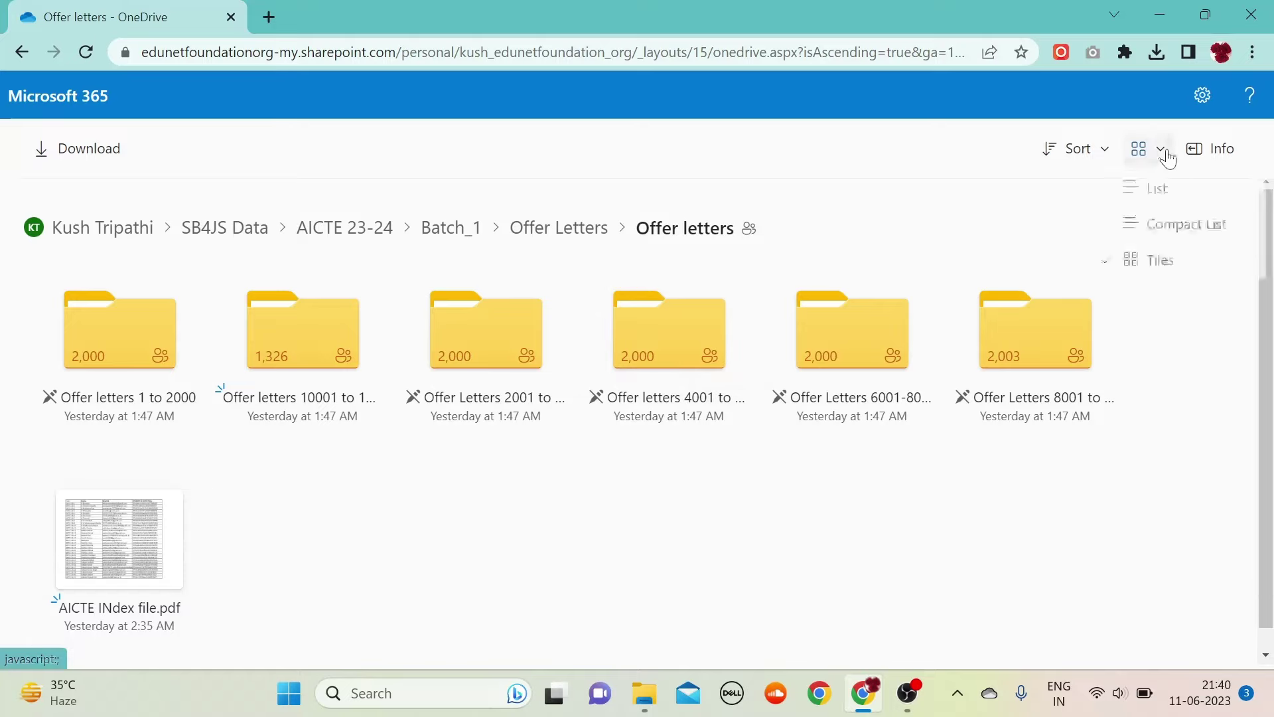
pyautogui.click(1136, 192)
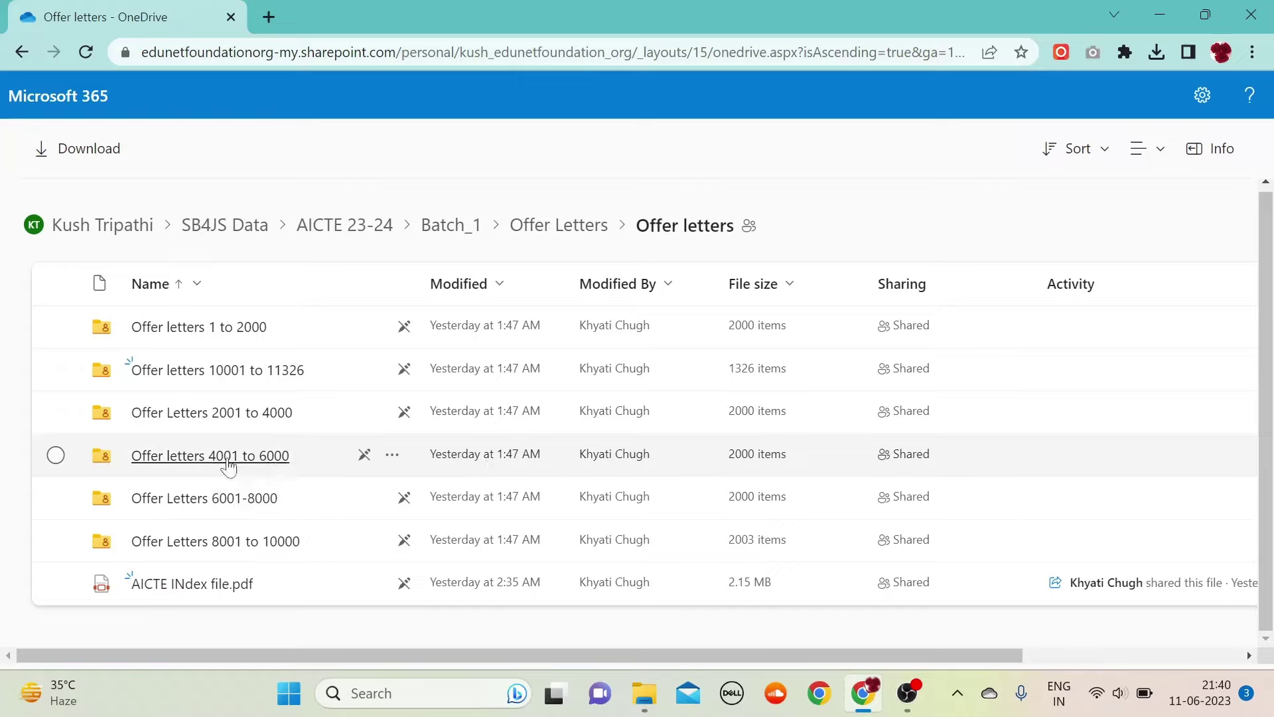
pyautogui.click(228, 465)
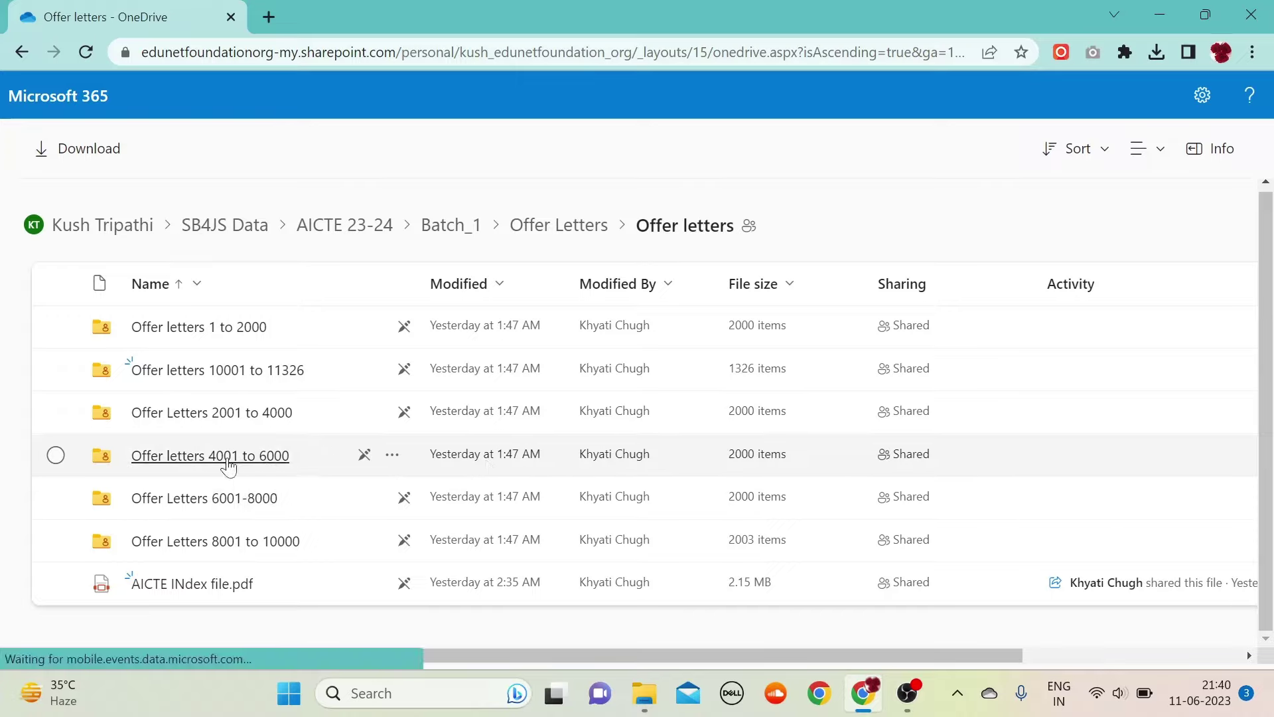
pyautogui.scroll(-1, 229, 466)
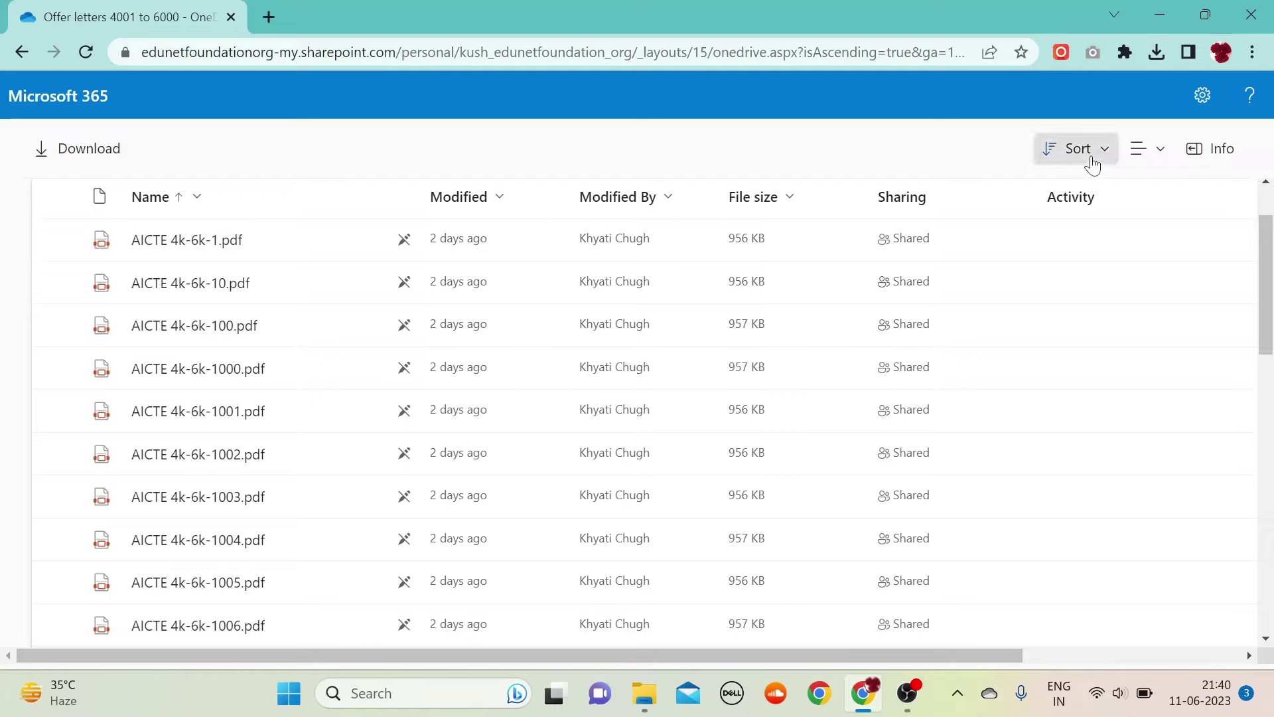
# Keep the files sorted by Name, Ascending, and switch the view to Tiles.
pyautogui.click(1080, 149)
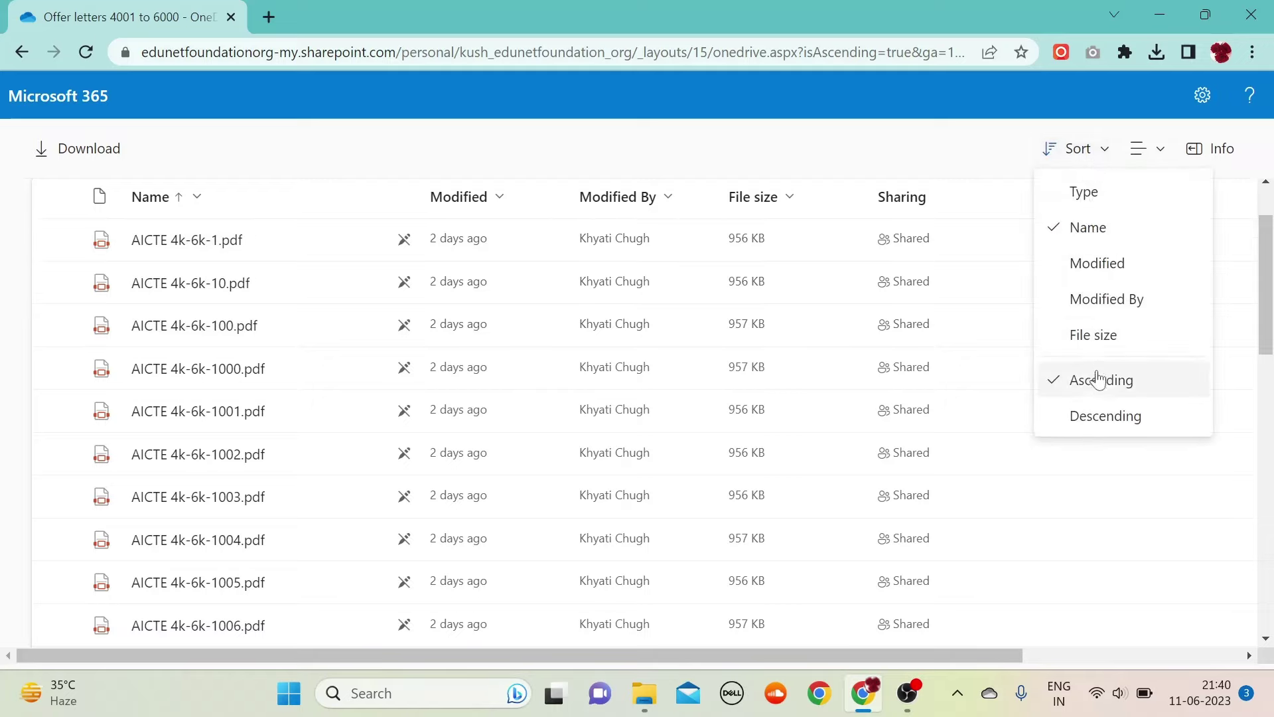
pyautogui.click(1098, 379)
pyautogui.click(1095, 160)
pyautogui.click(1095, 229)
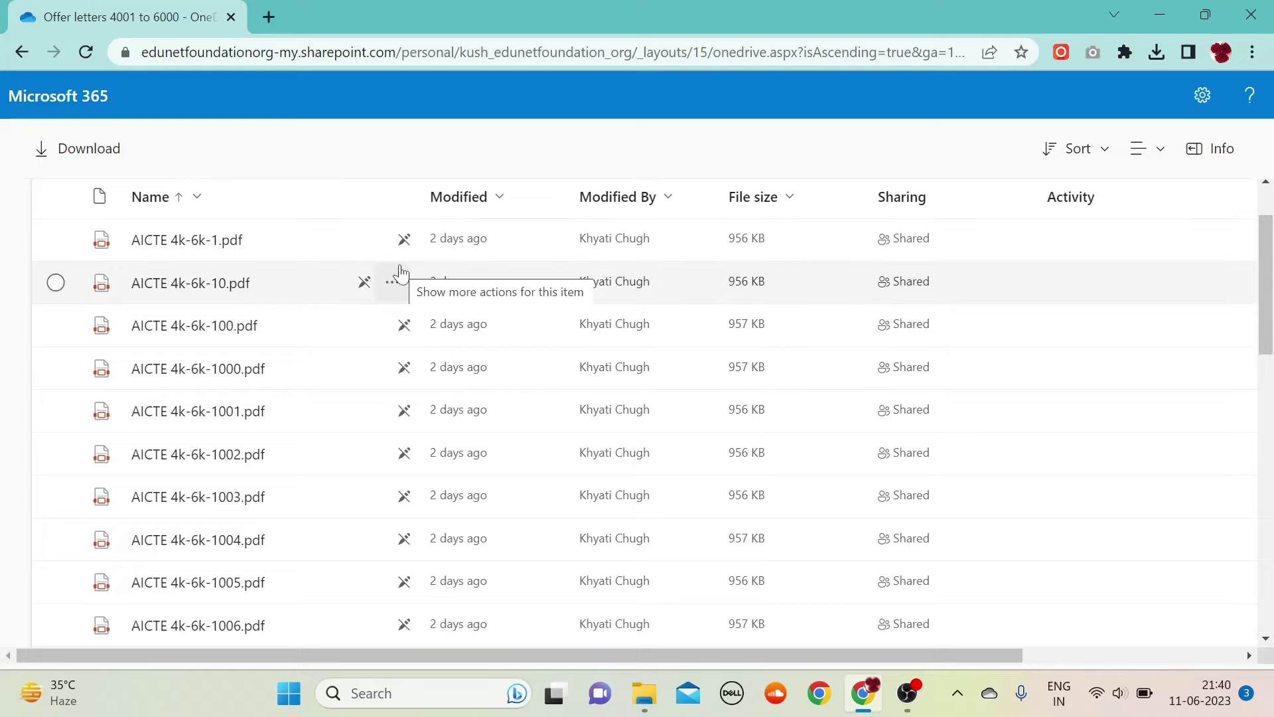
pyautogui.moveTo(190, 283)
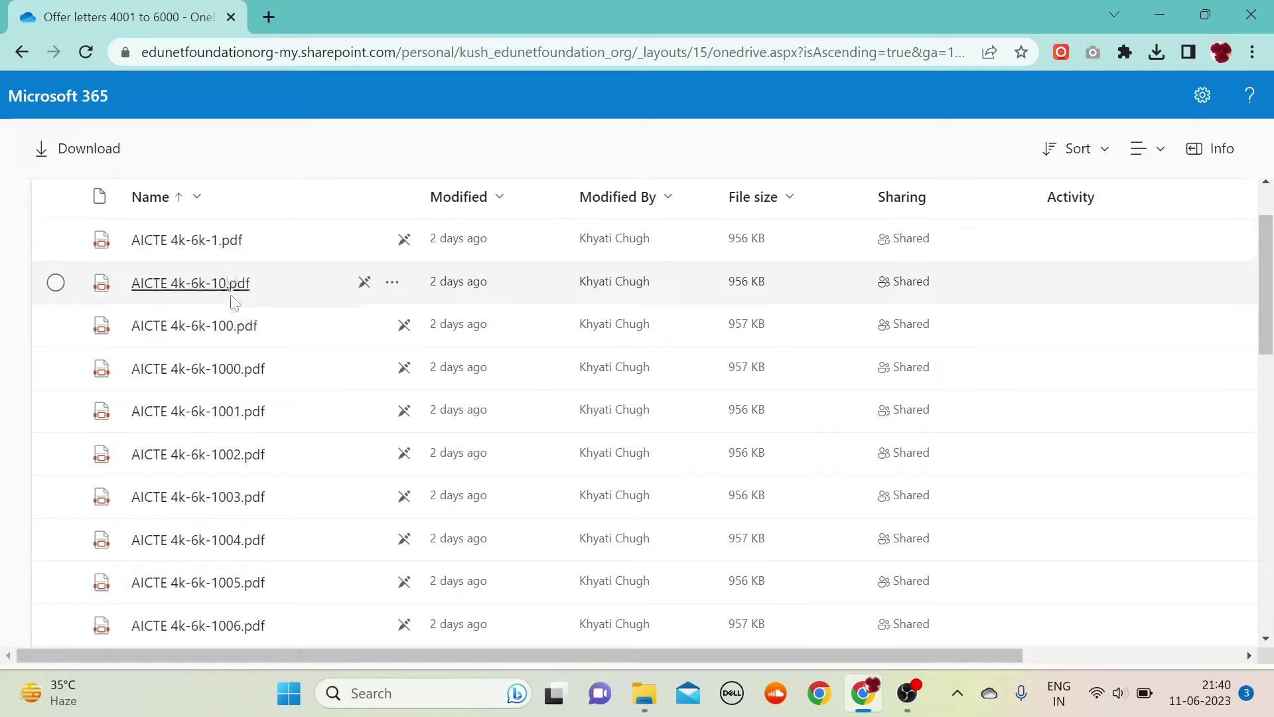
pyautogui.moveTo(1268, 307); pyautogui.dragTo(1270, 426)
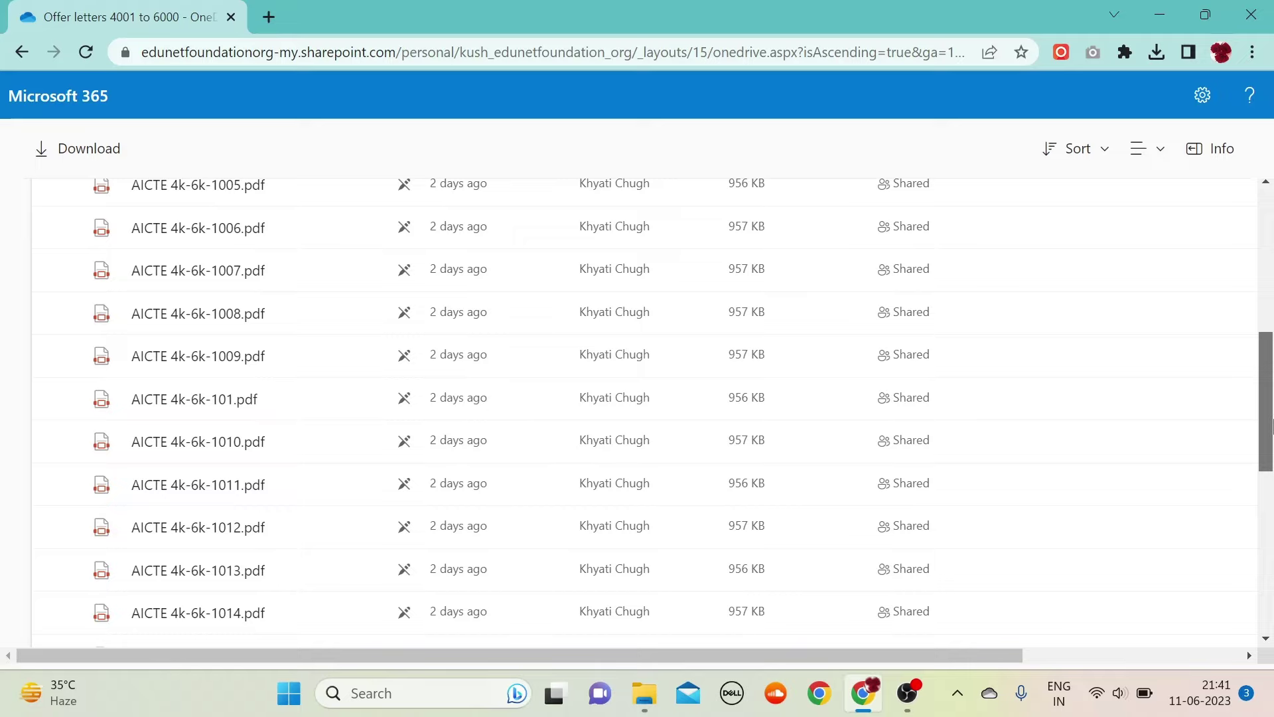
pyautogui.moveTo(1271, 427); pyautogui.dragTo(1271, 467)
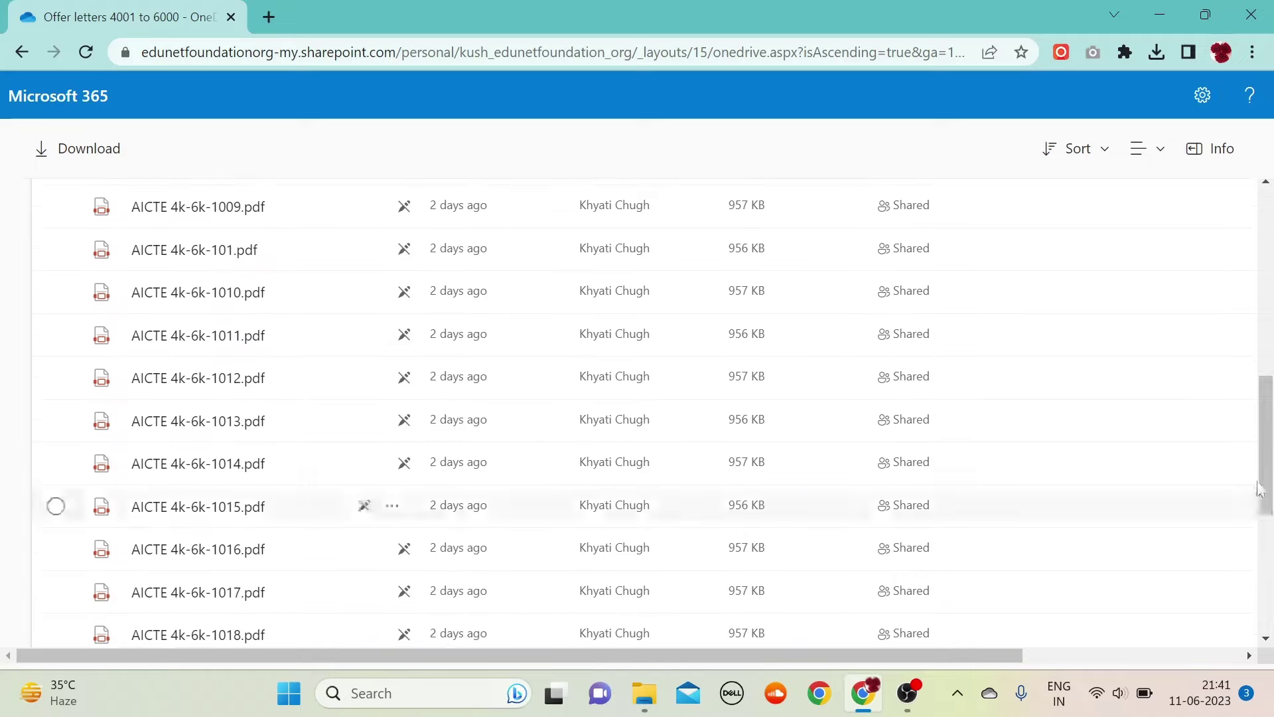
pyautogui.scroll(-2, 1267, 524)
pyautogui.click(1158, 152)
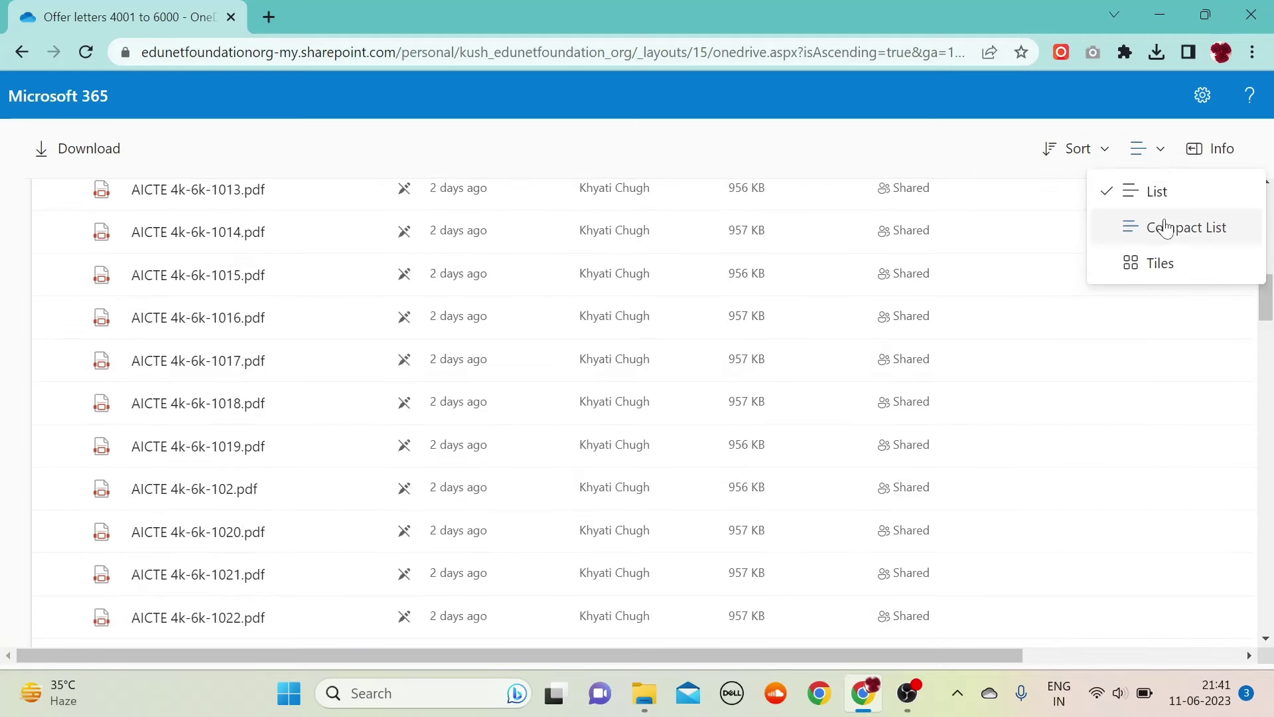
pyautogui.click(1155, 261)
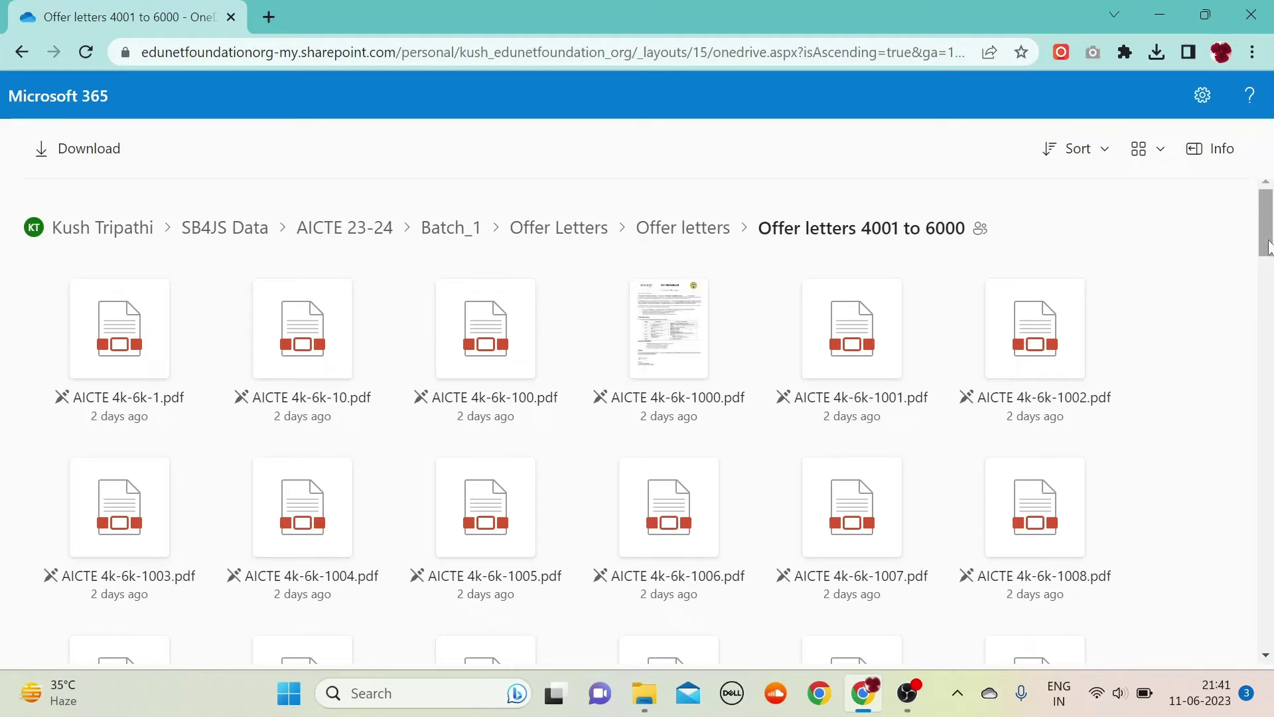
pyautogui.moveTo(1269, 247); pyautogui.dragTo(1269, 638)
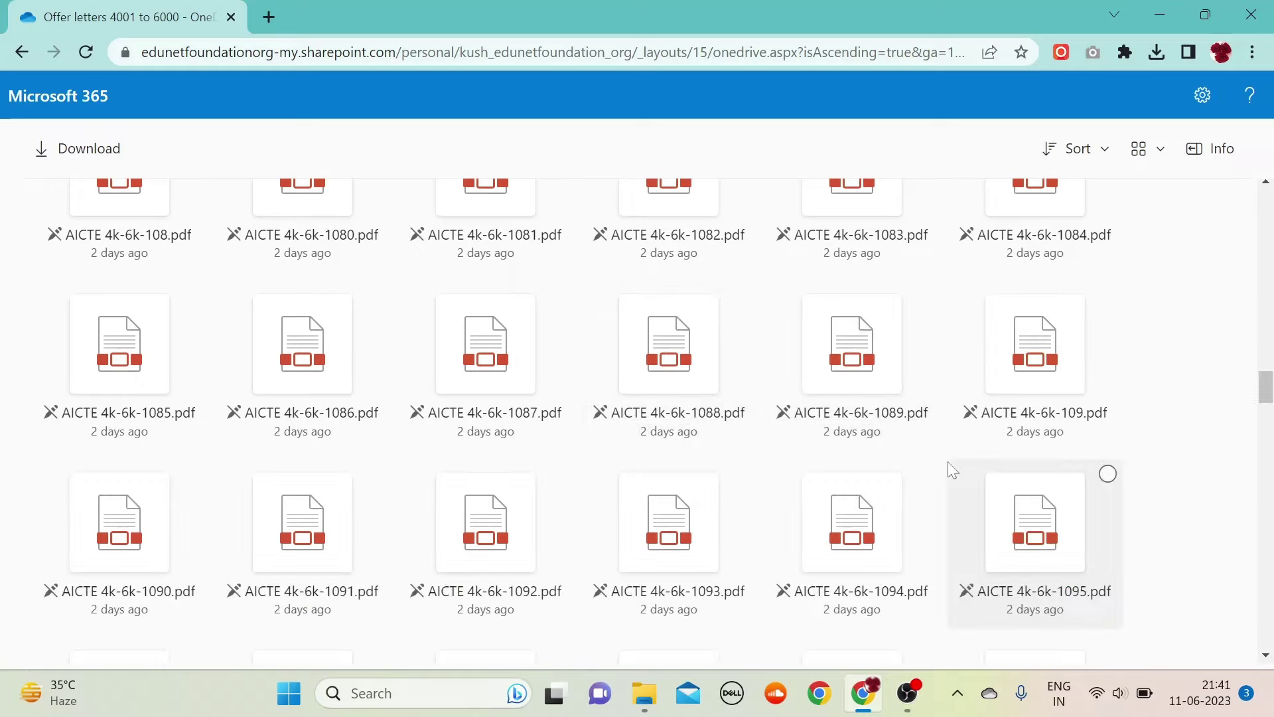
pyautogui.moveTo(1266, 391); pyautogui.dragTo(1263, 643)
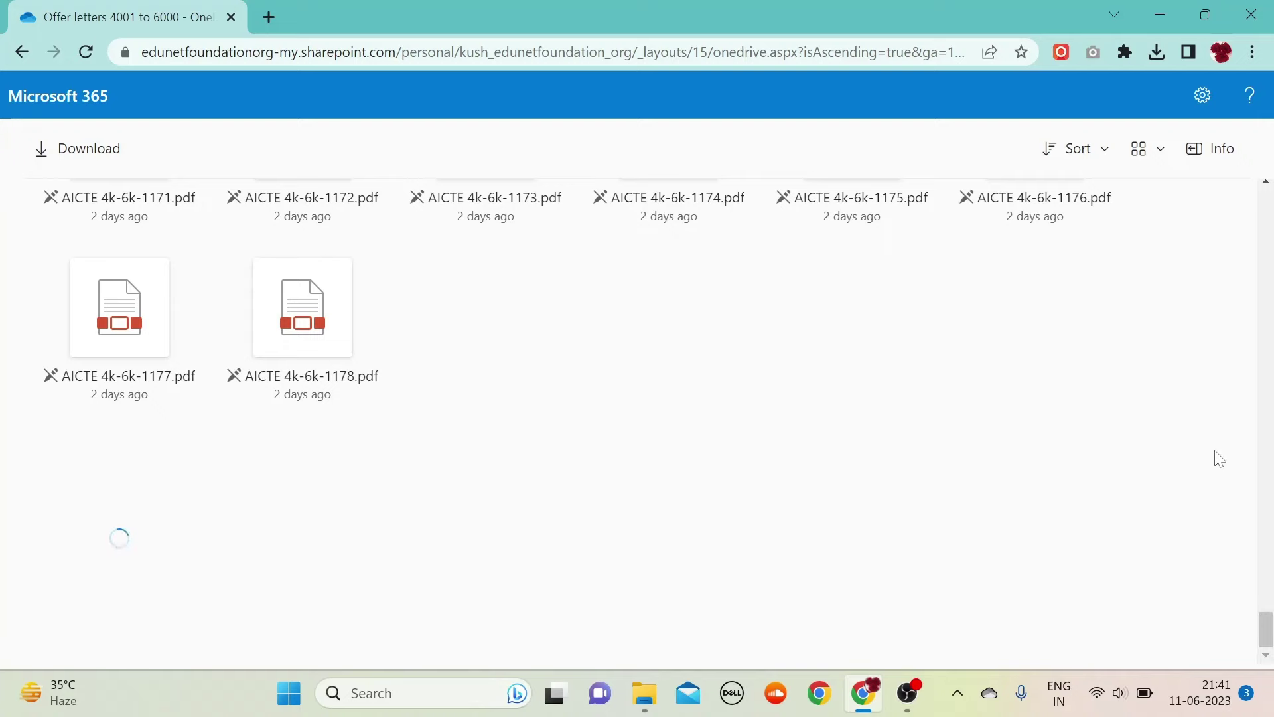
pyautogui.moveTo(1262, 488); pyautogui.dragTo(1260, 628)
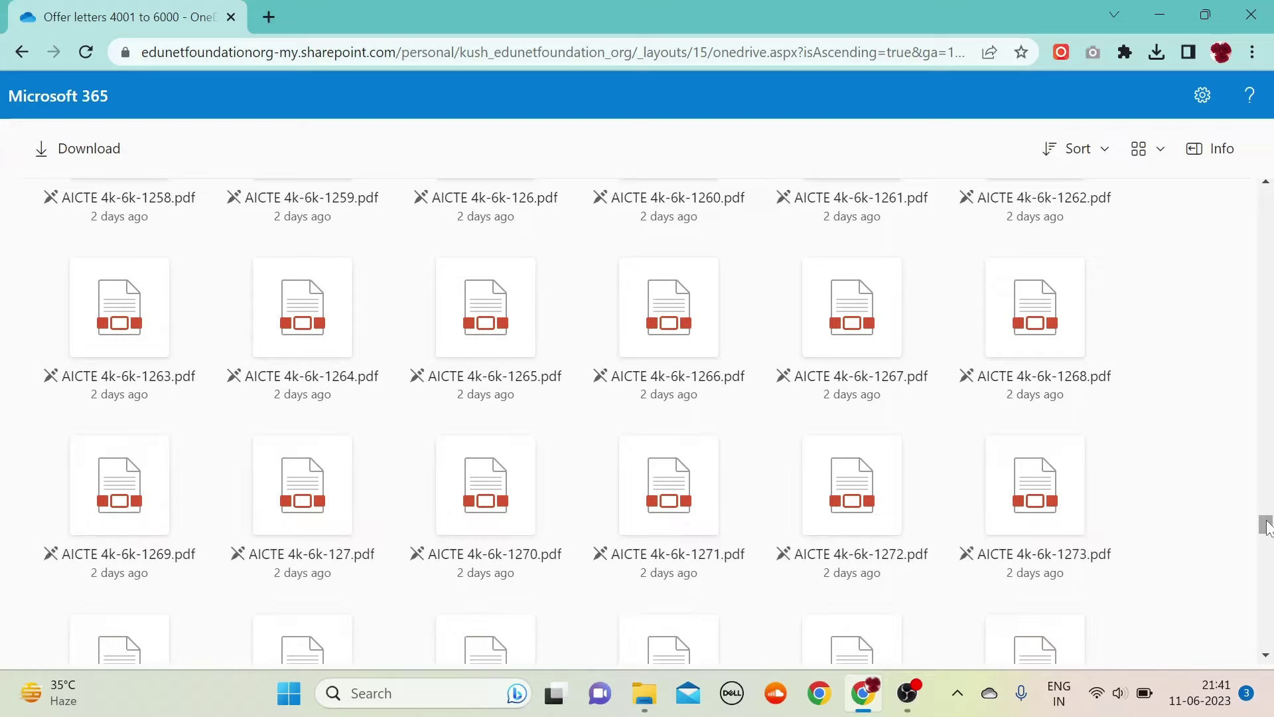
pyautogui.moveTo(1264, 520); pyautogui.dragTo(1271, 681)
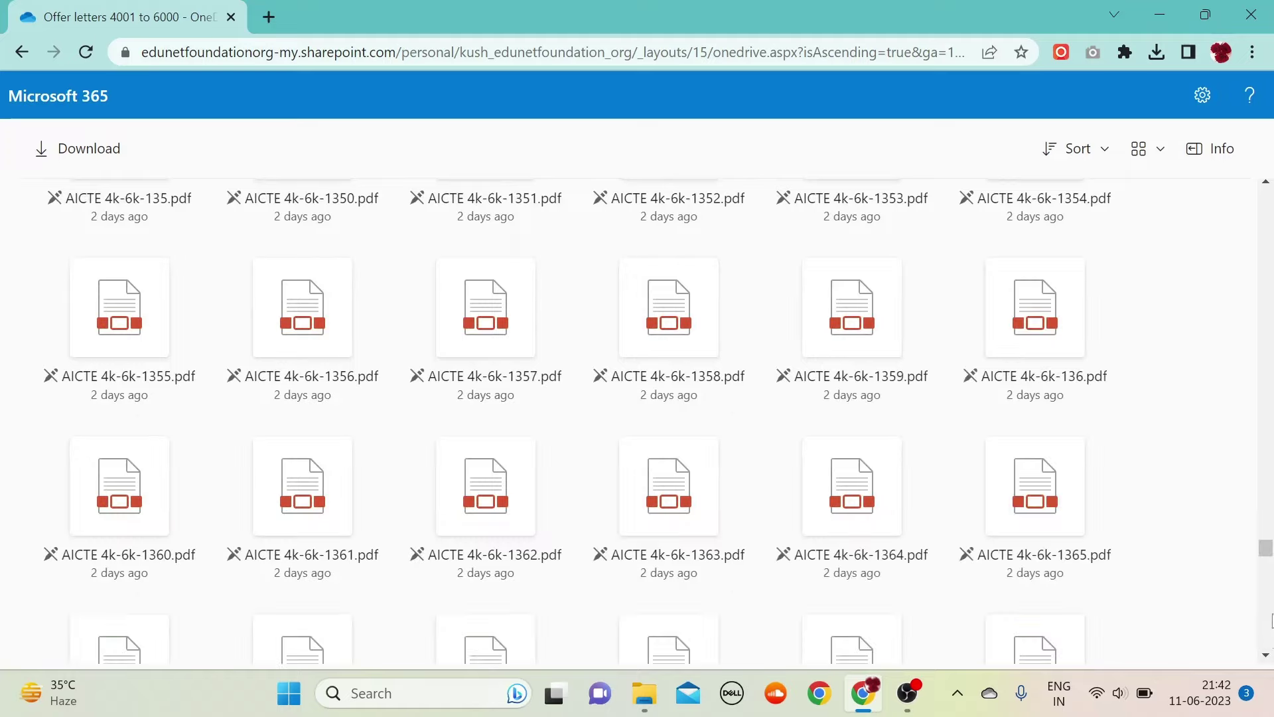
pyautogui.moveTo(1264, 550); pyautogui.dragTo(1268, 653)
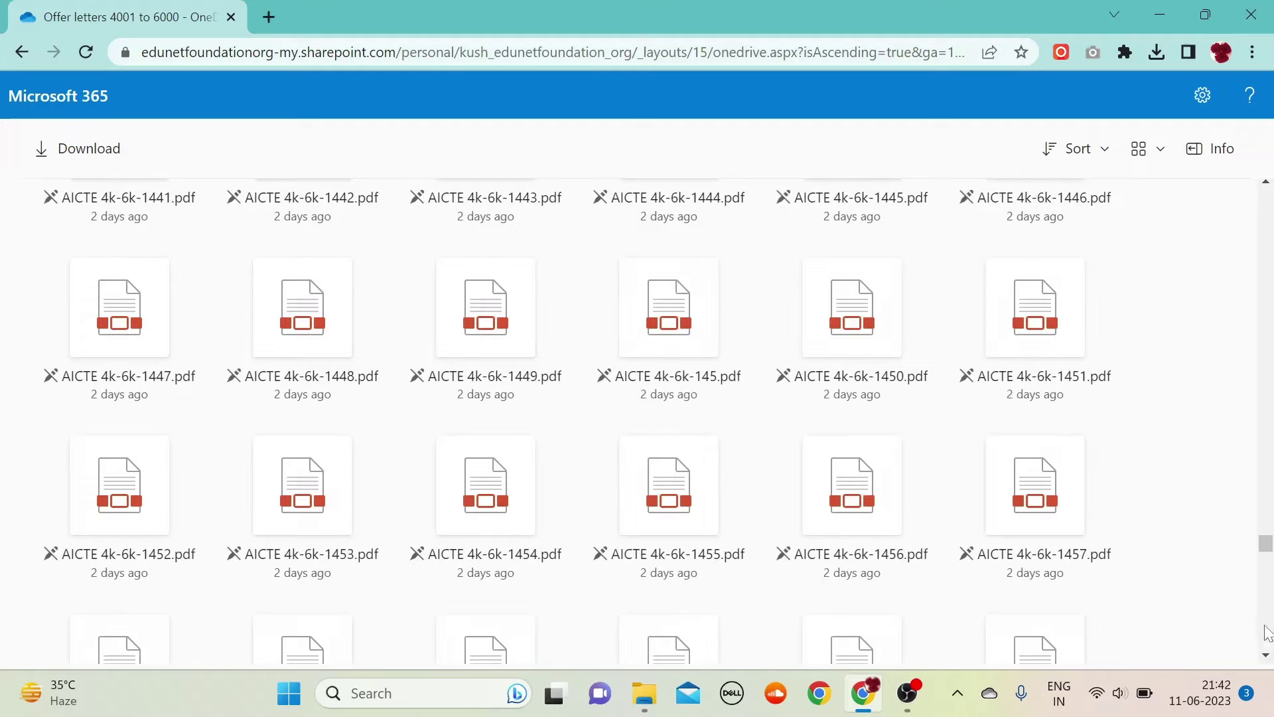
pyautogui.scroll(-5, 1268, 654)
pyautogui.scroll(-10, 1268, 655)
pyautogui.scroll(-5, 1268, 659)
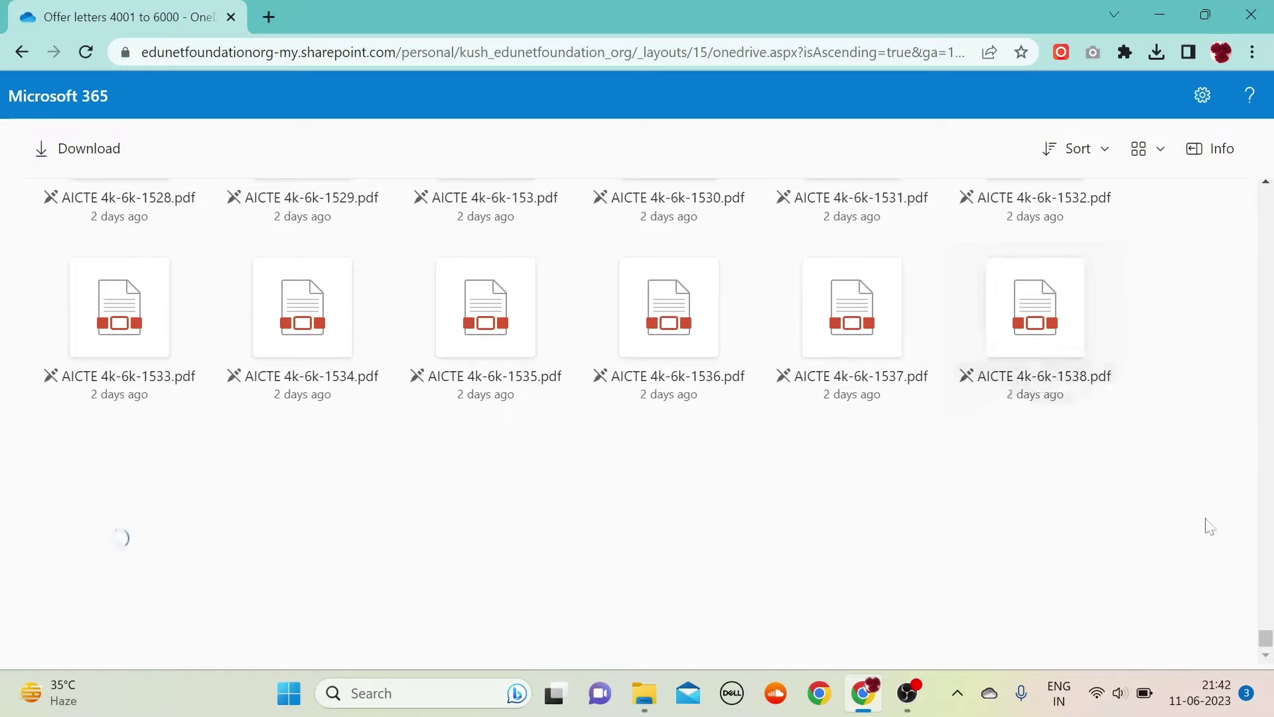
pyautogui.scroll(-5, 1206, 525)
pyautogui.scroll(-10, 1209, 525)
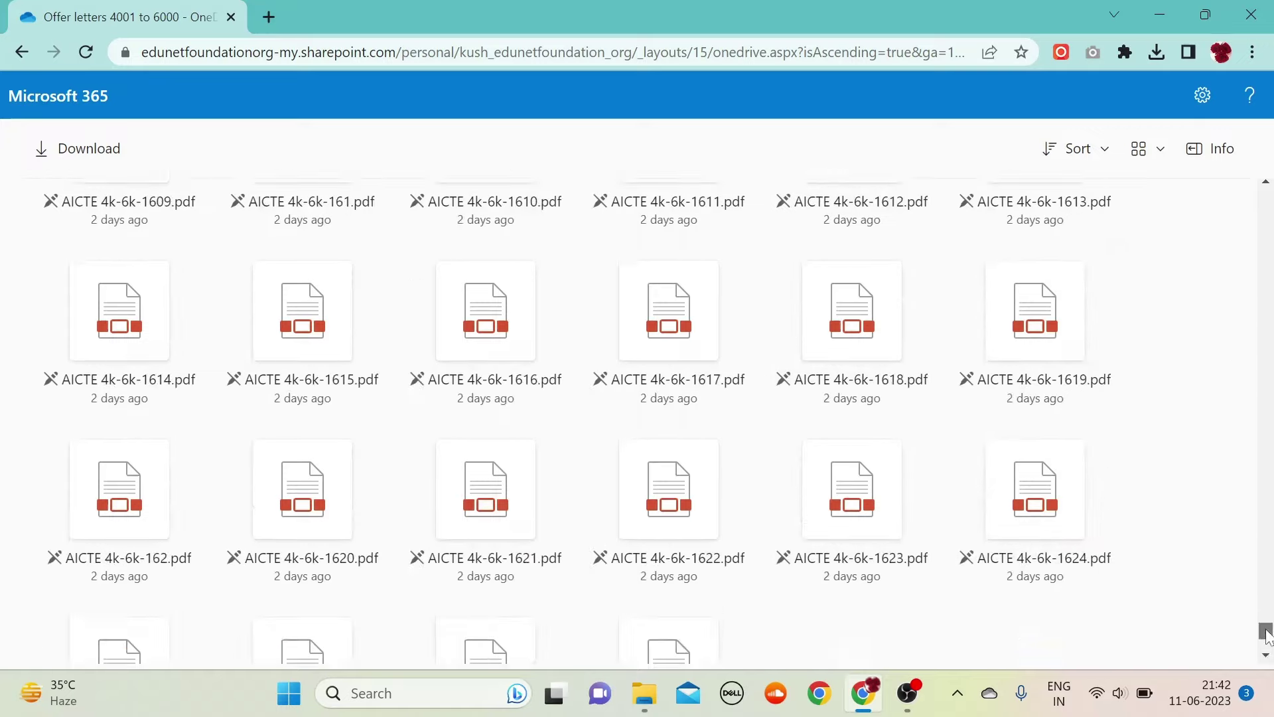
pyautogui.scroll(-3, 1170, 408)
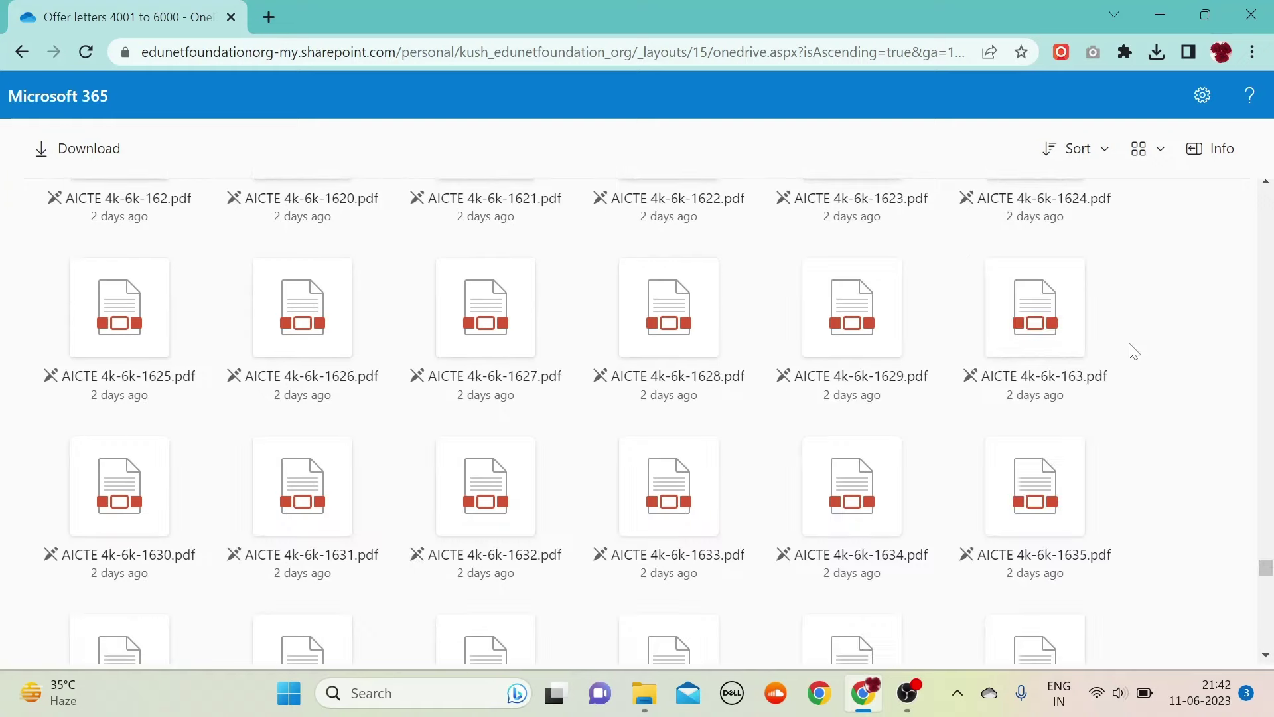
pyautogui.moveTo(1265, 567); pyautogui.dragTo(1267, 661)
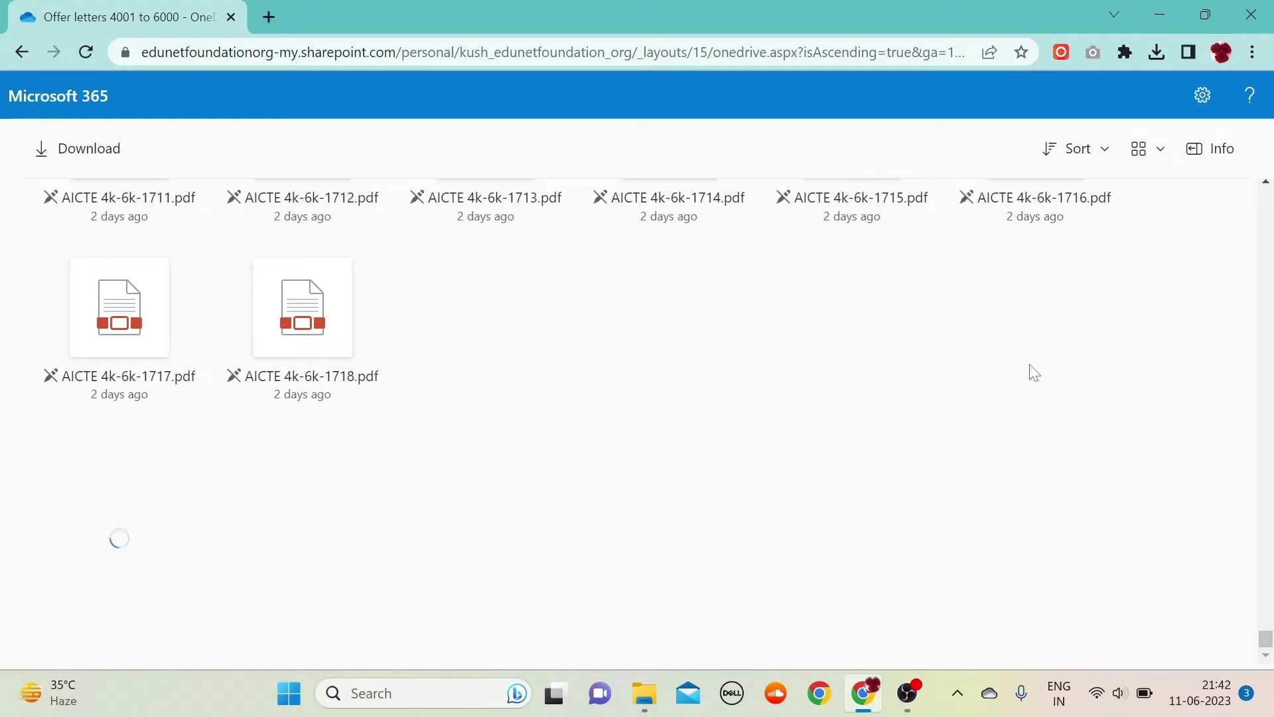
pyautogui.moveTo(1264, 612); pyautogui.dragTo(1266, 651)
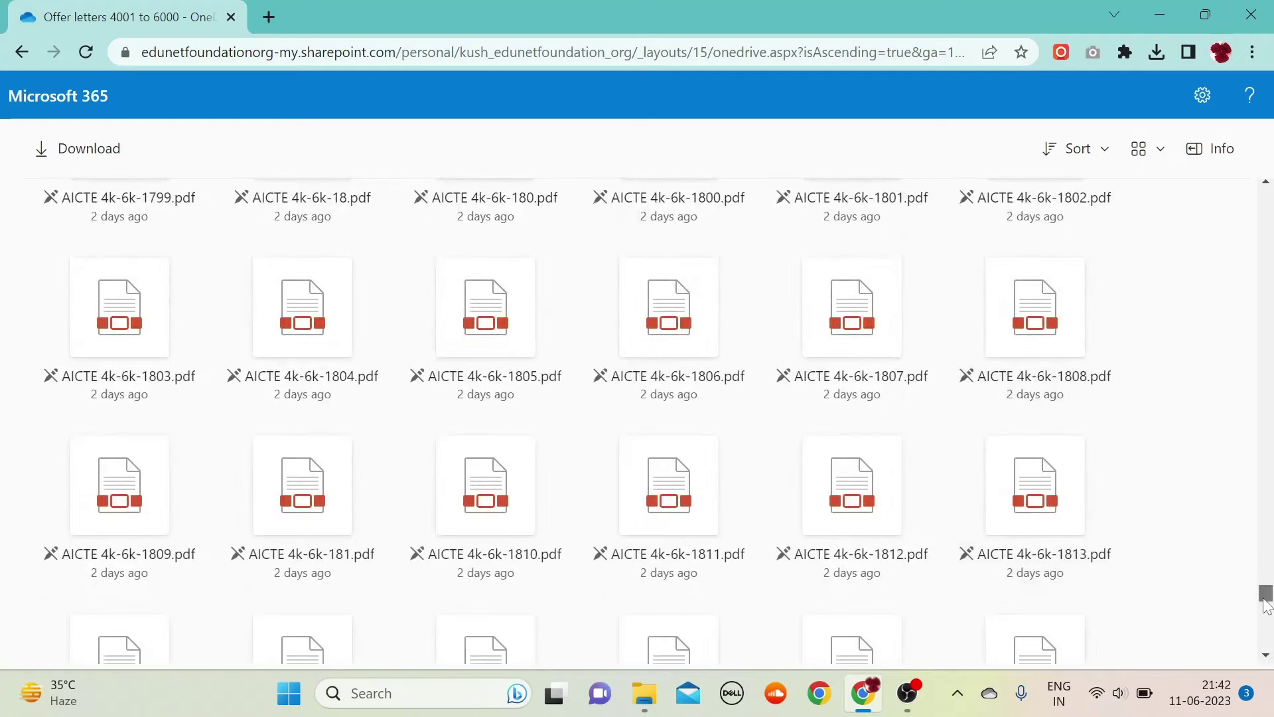
pyautogui.moveTo(1266, 598); pyautogui.dragTo(1266, 647)
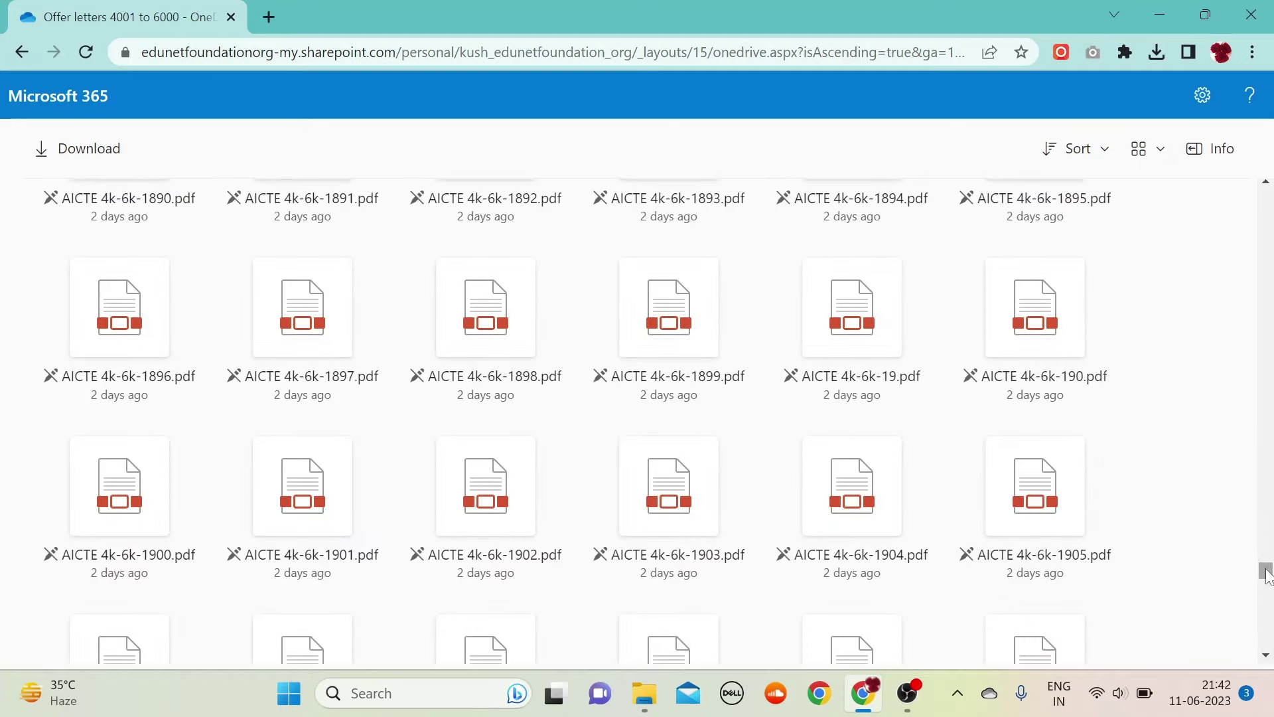
pyautogui.moveTo(1267, 570); pyautogui.dragTo(1267, 637)
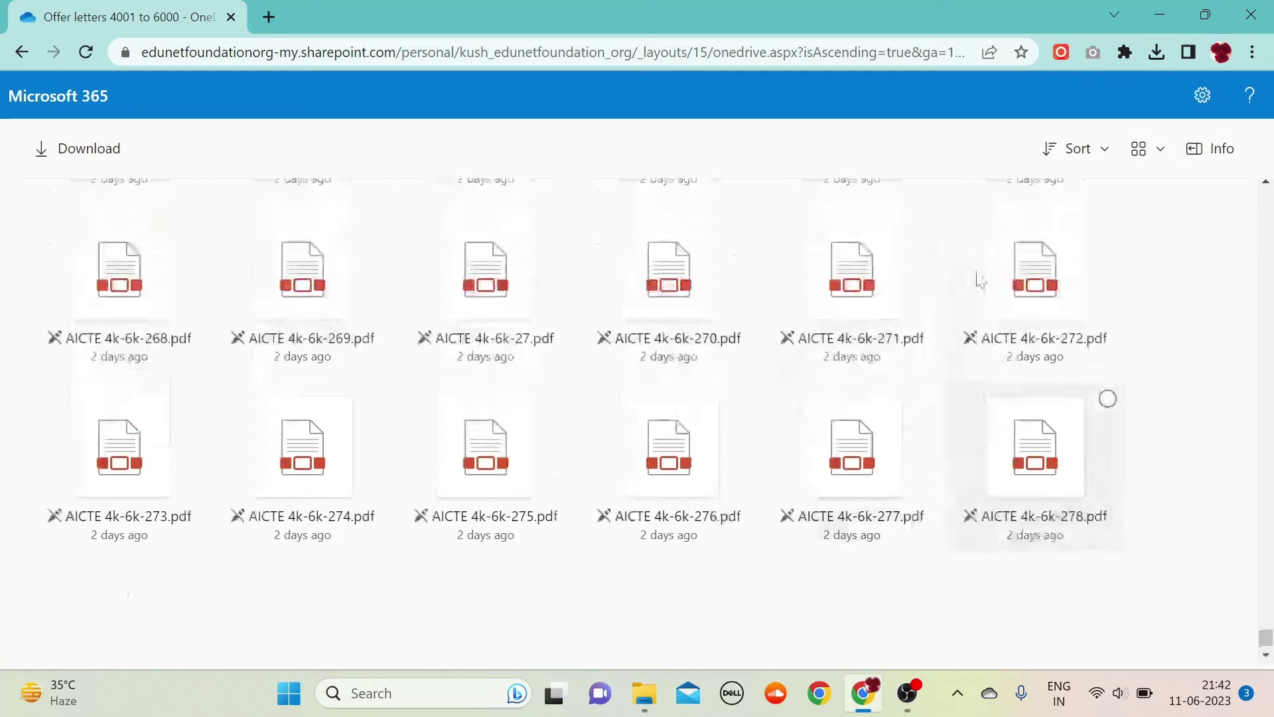
pyautogui.scroll(-5, 980, 280)
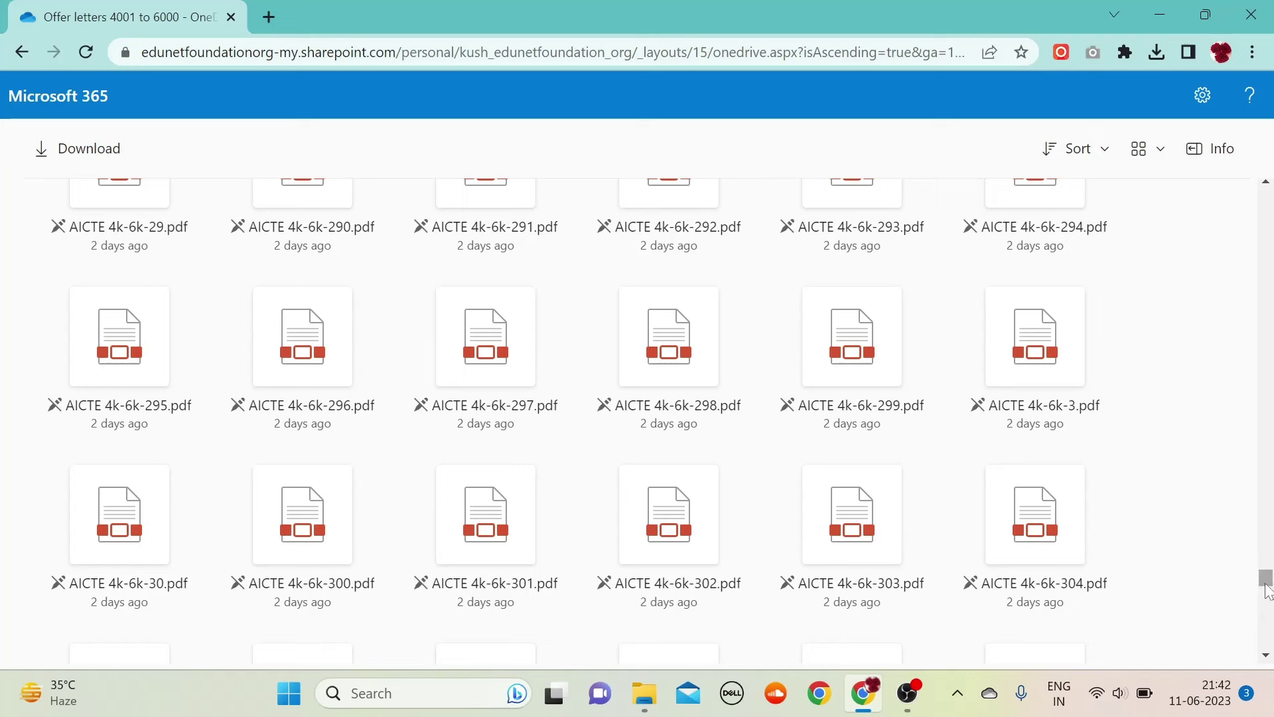
# Scroll the tile grid down to the offer letters numbered around 365 to 380.
pyautogui.click(1267, 598)
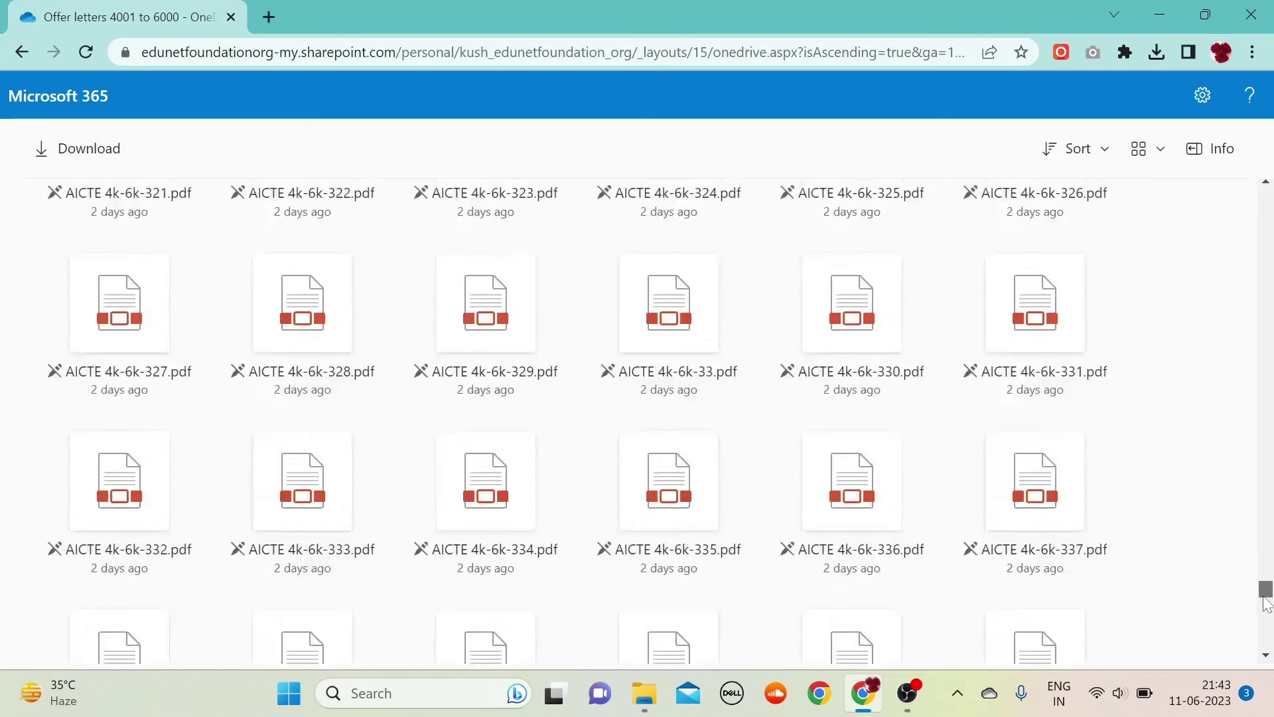
pyautogui.moveTo(1266, 598); pyautogui.dragTo(1267, 611)
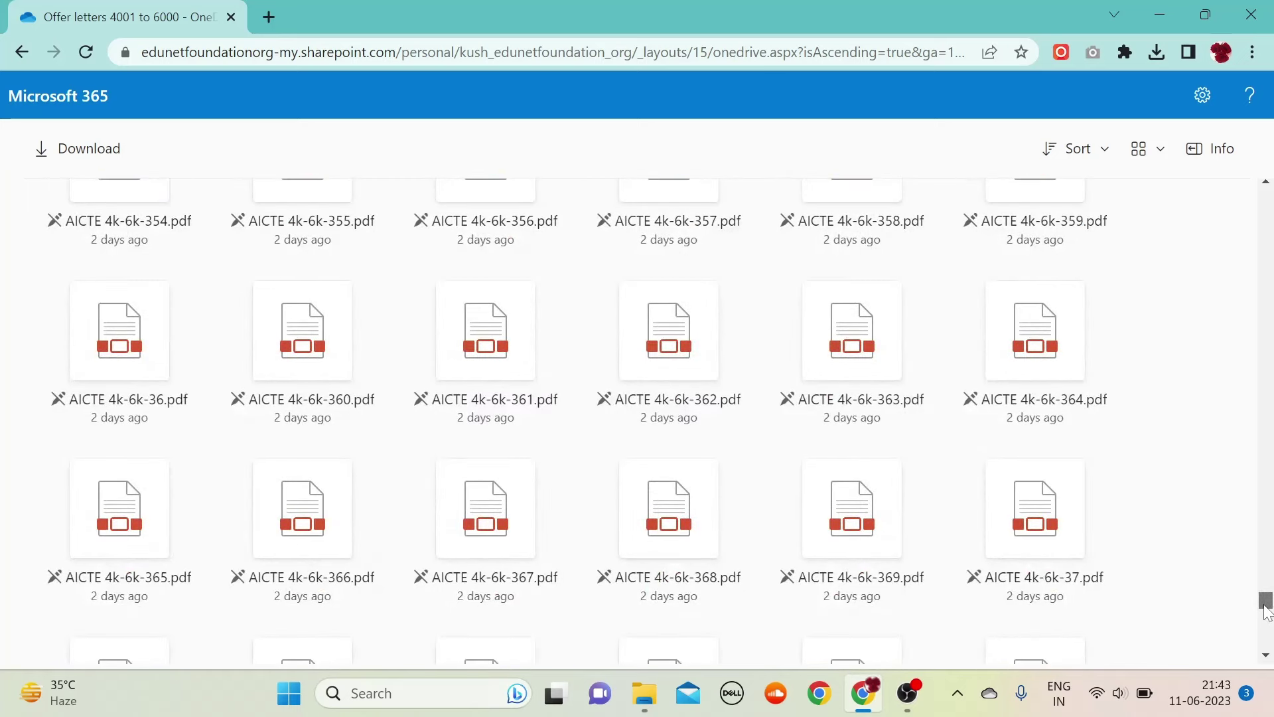
pyautogui.moveTo(1265, 609); pyautogui.dragTo(1266, 615)
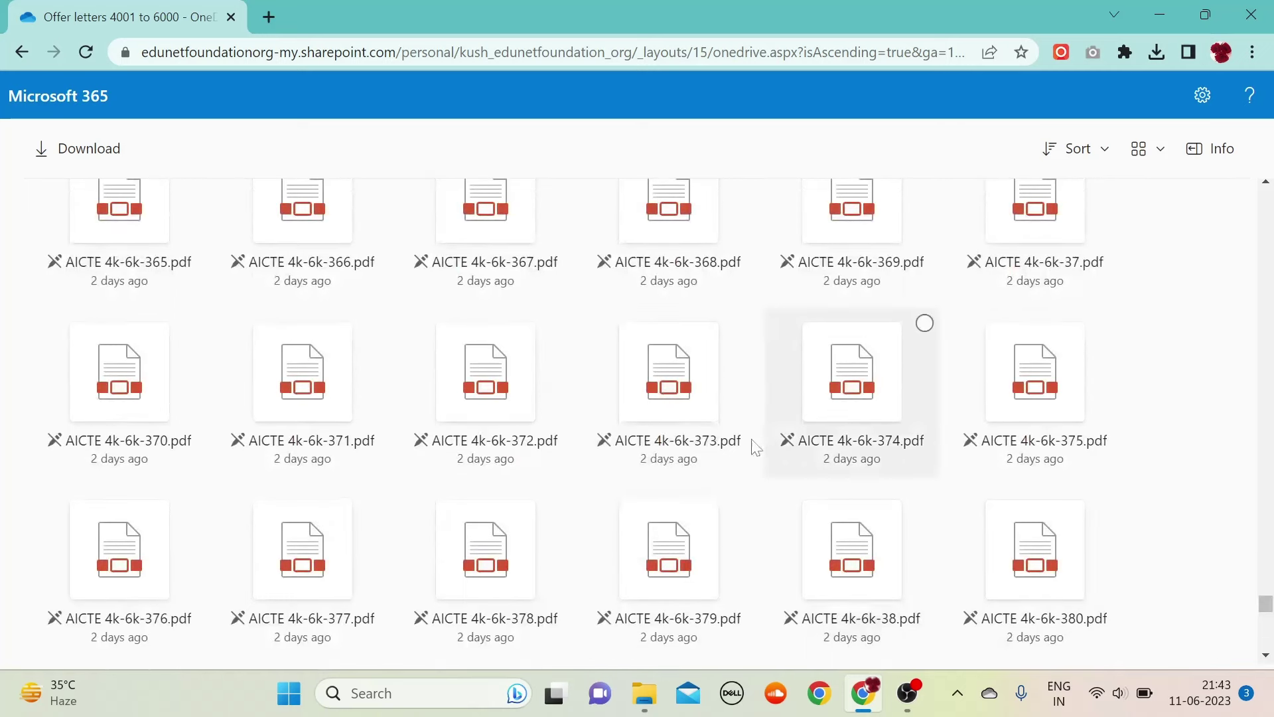
pyautogui.click(701, 367)
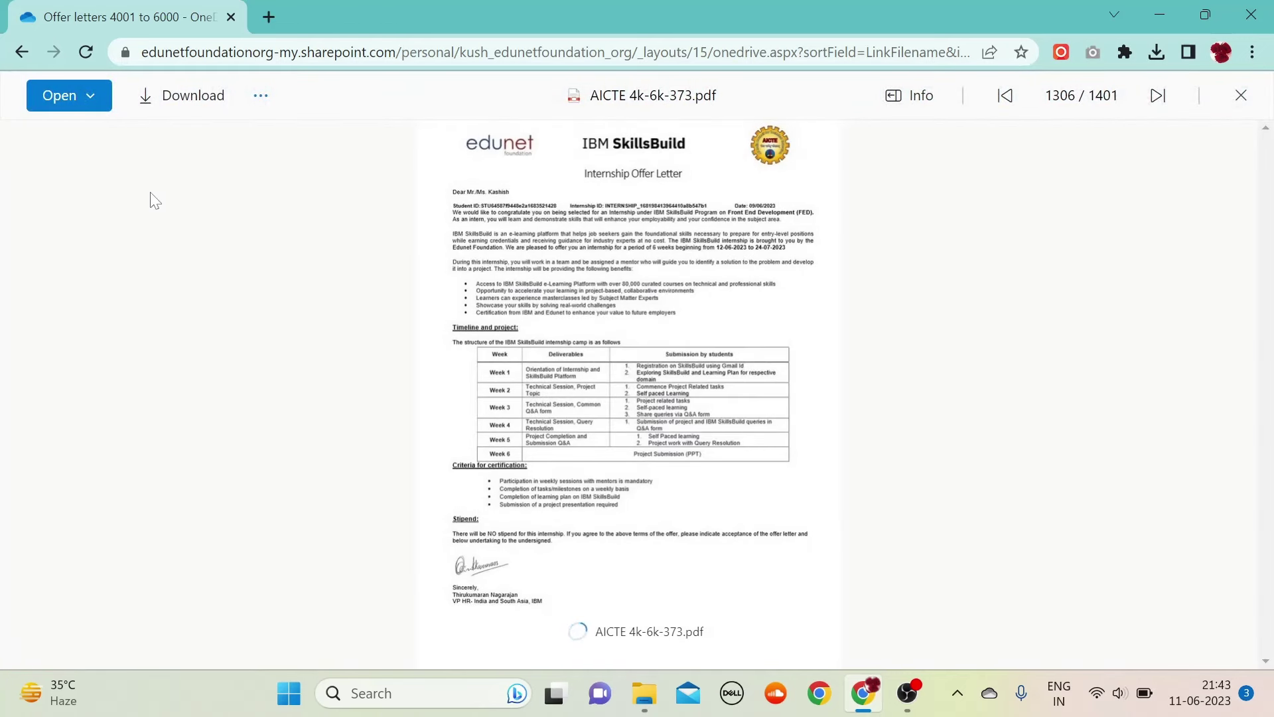
pyautogui.click(1242, 95)
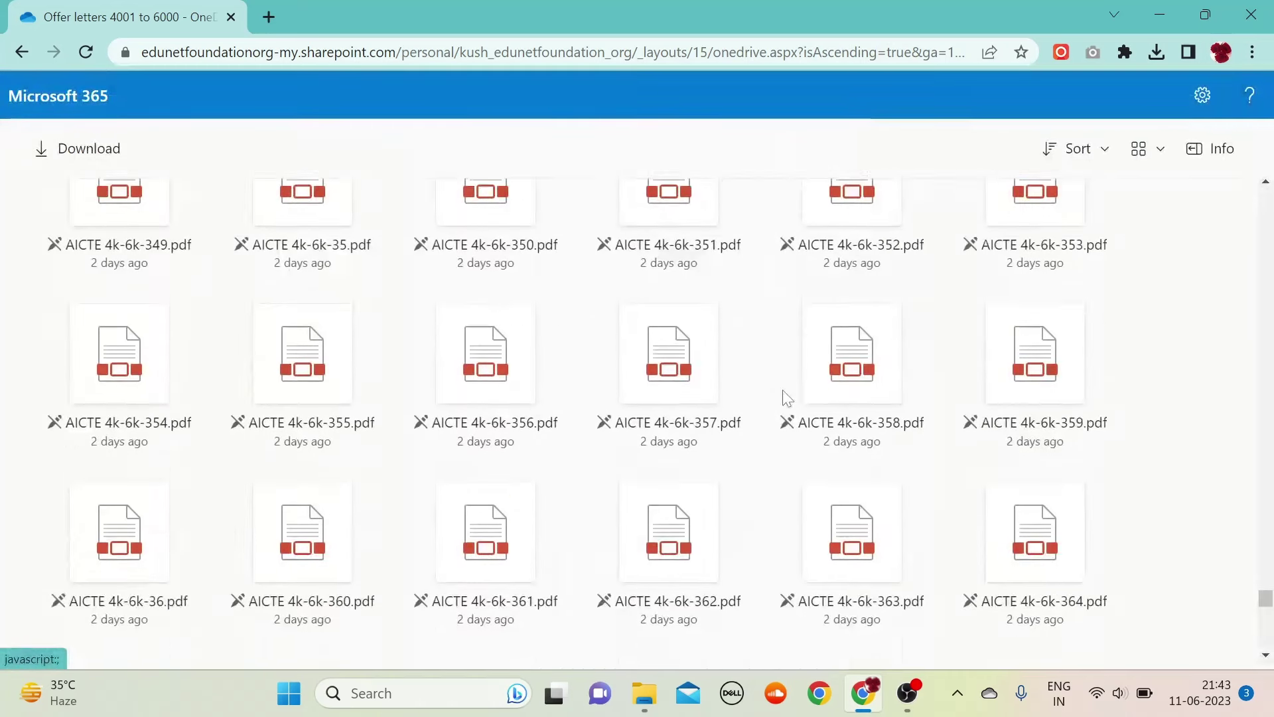
pyautogui.scroll(5, 782, 389)
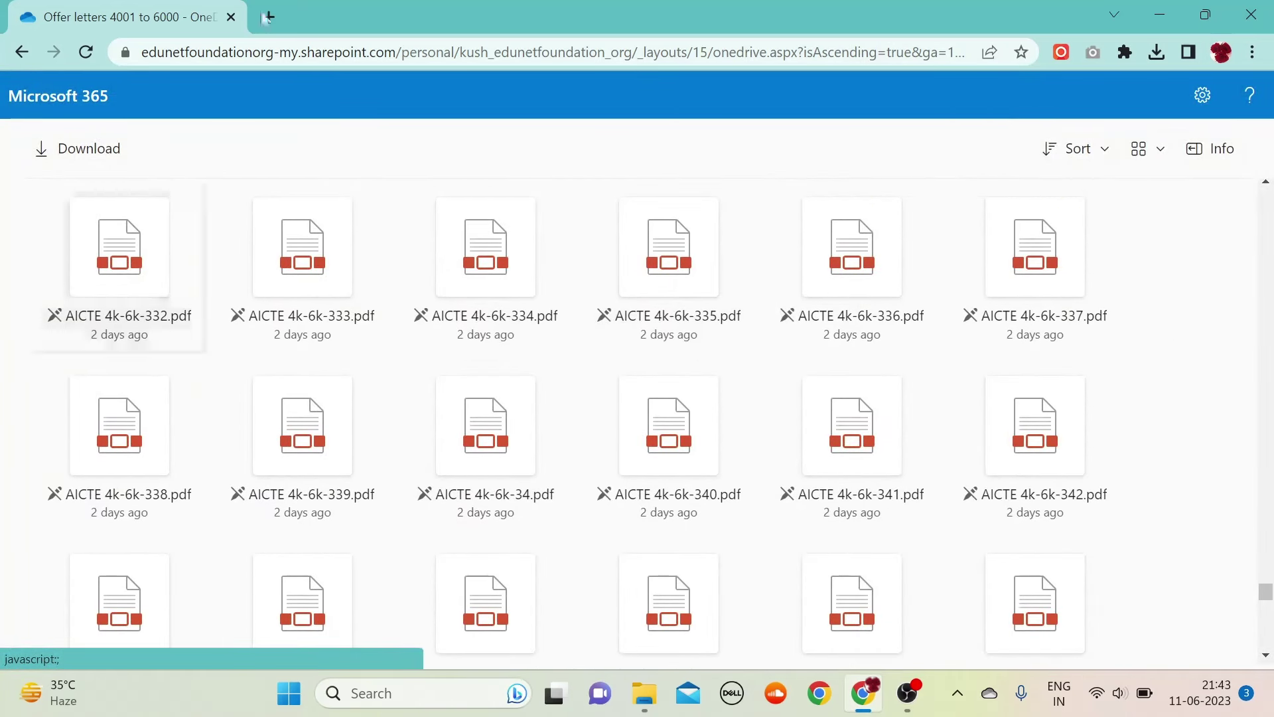
pyautogui.hotkey('alt', 'Tab')
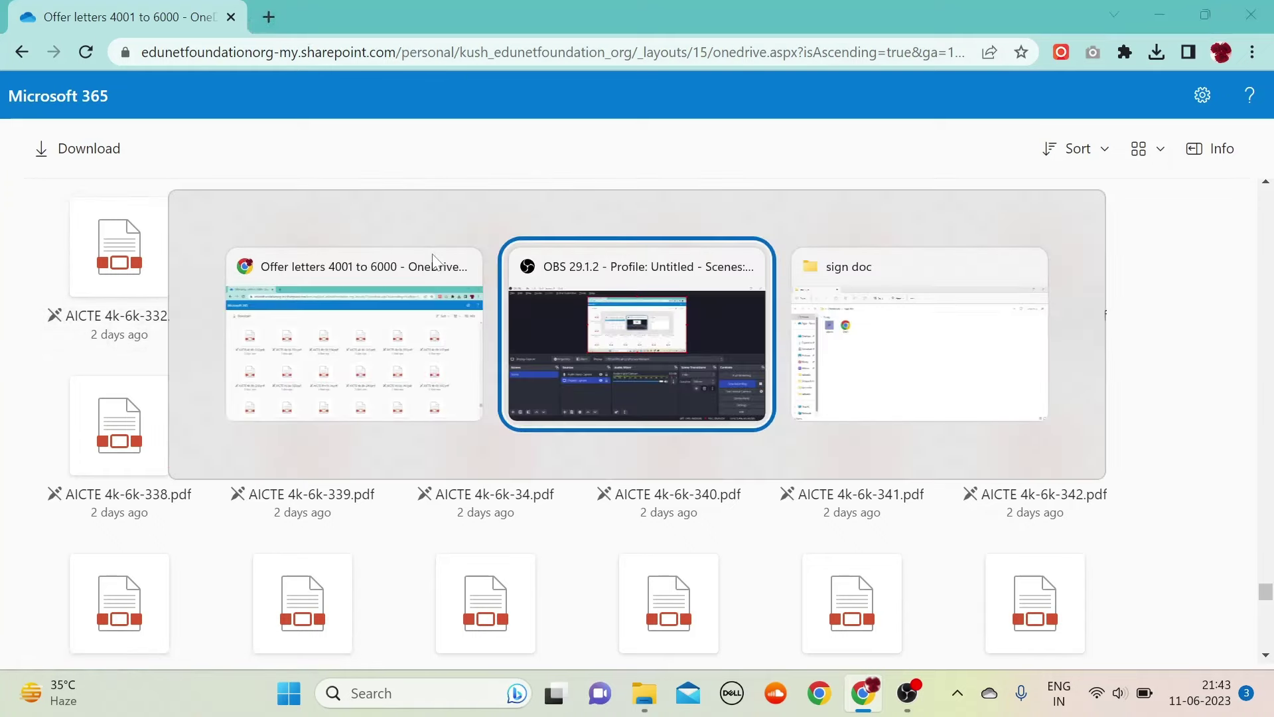
# Search 'sejda pdf' in a new Chrome tab and open the Sejda website.
pyautogui.hotkey('alt', 'Tab')
pyautogui.hotkey('alt', 'Tab')
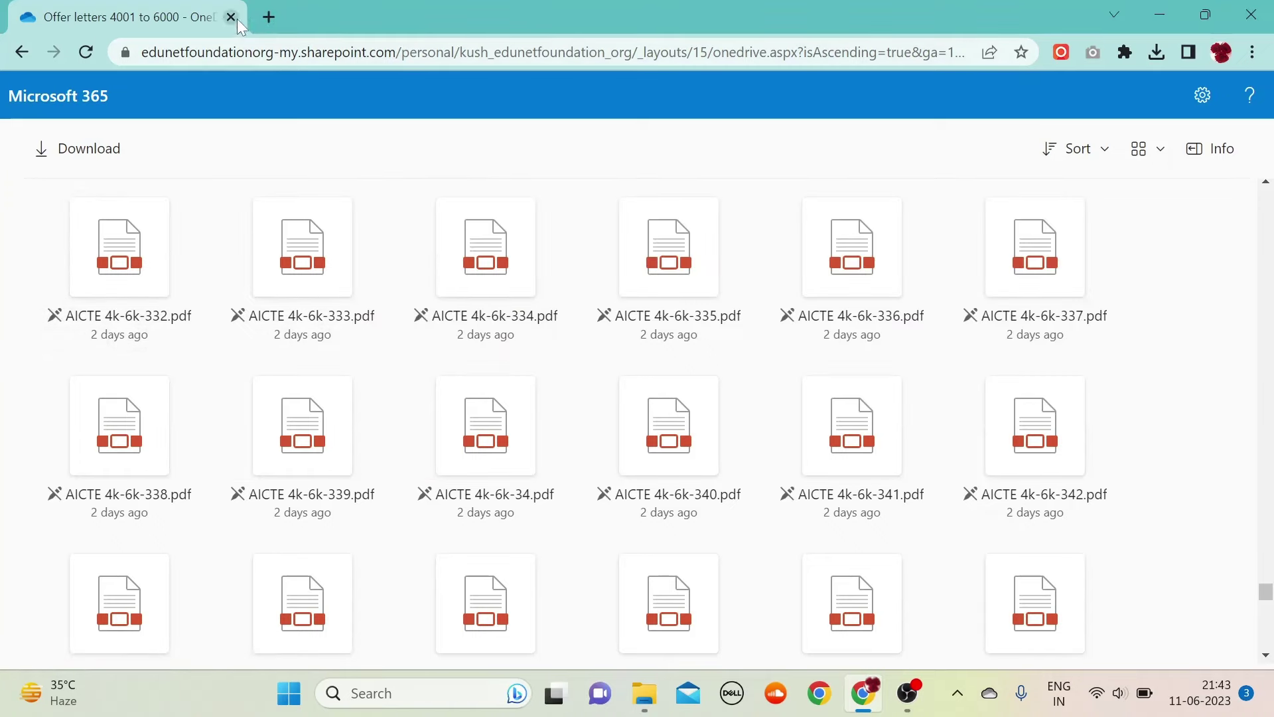
pyautogui.click(268, 17)
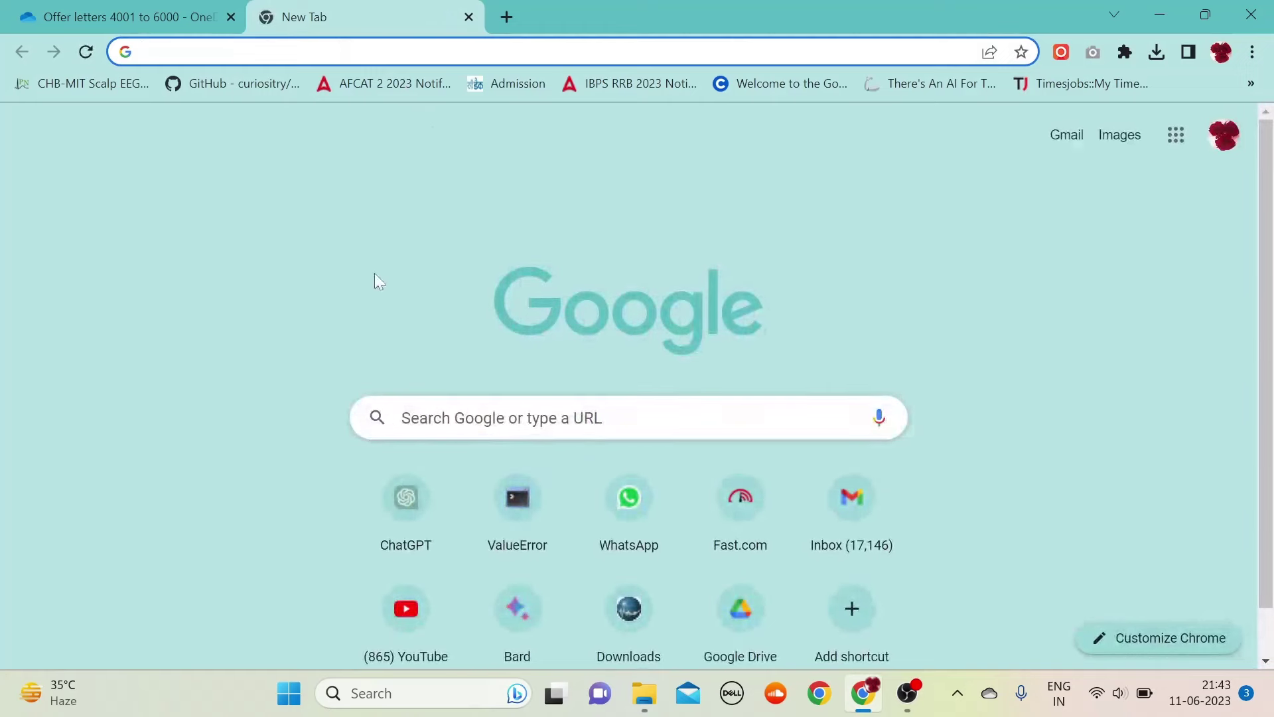
pyautogui.write('sejda pdf')
pyautogui.press('Return')
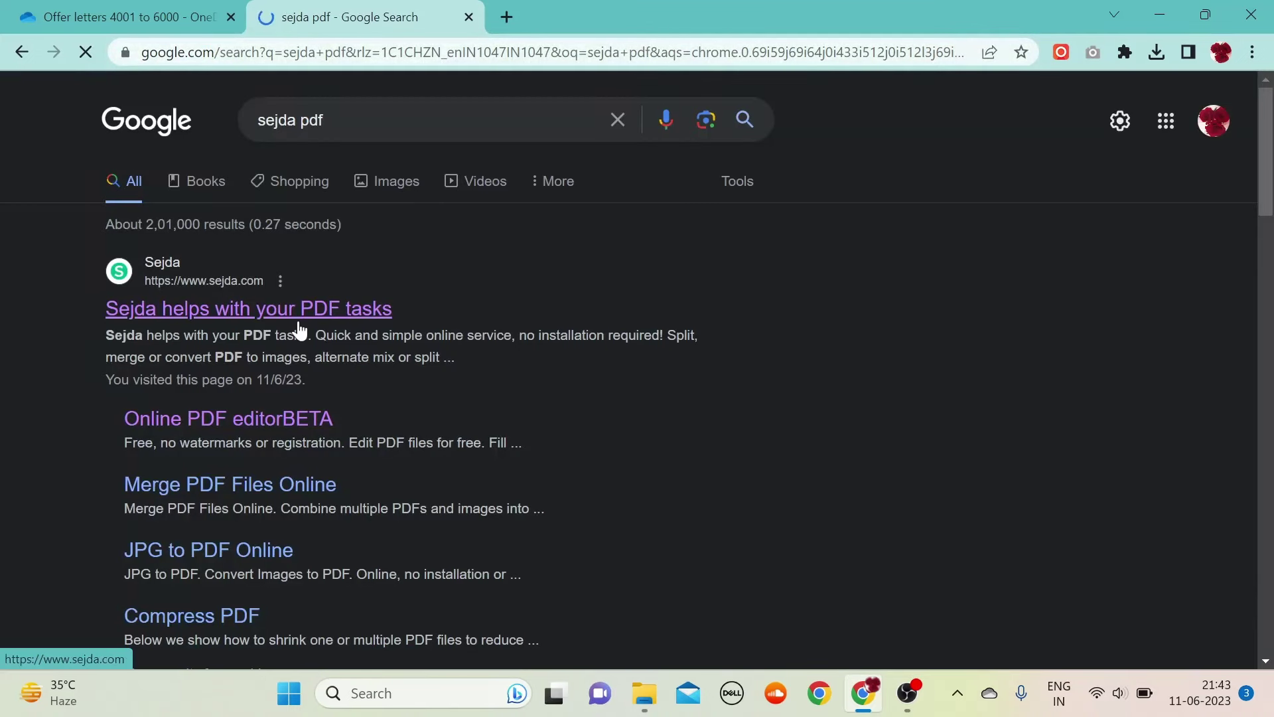
pyautogui.click(299, 316)
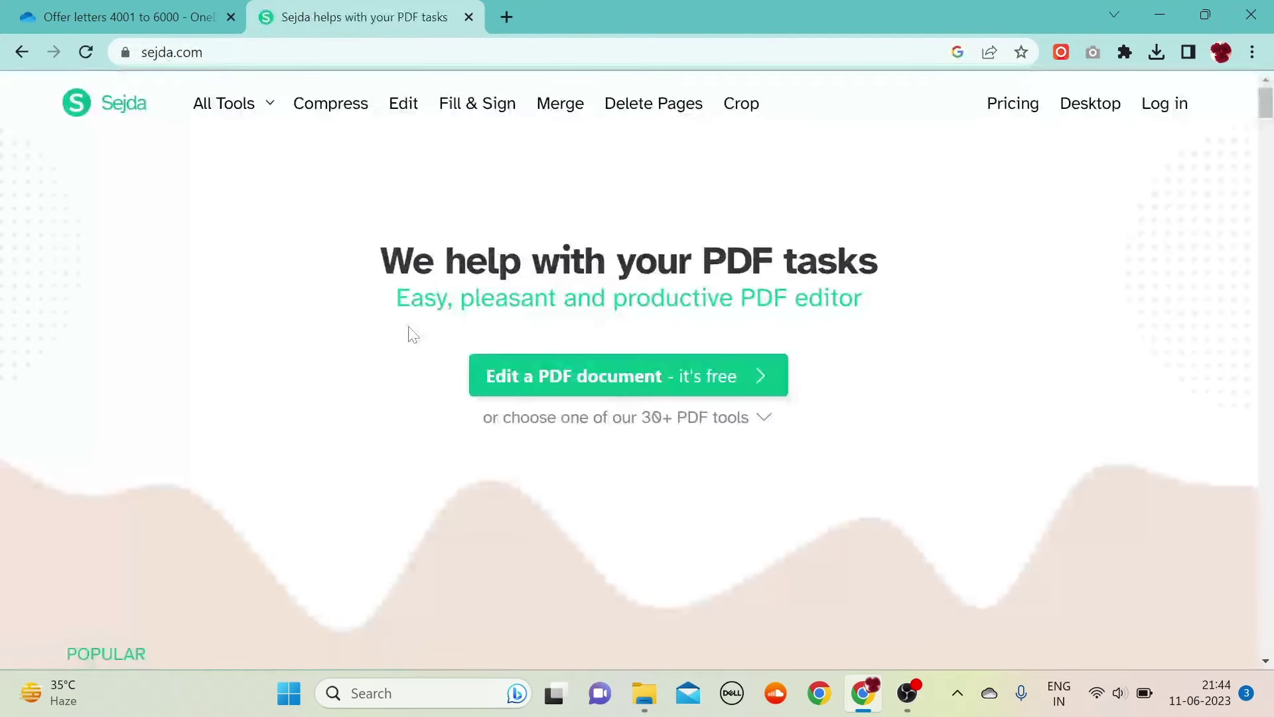
# Upload Doc1 from the Downloads sign doc folder into Sejda's online PDF editor.
pyautogui.click(549, 386)
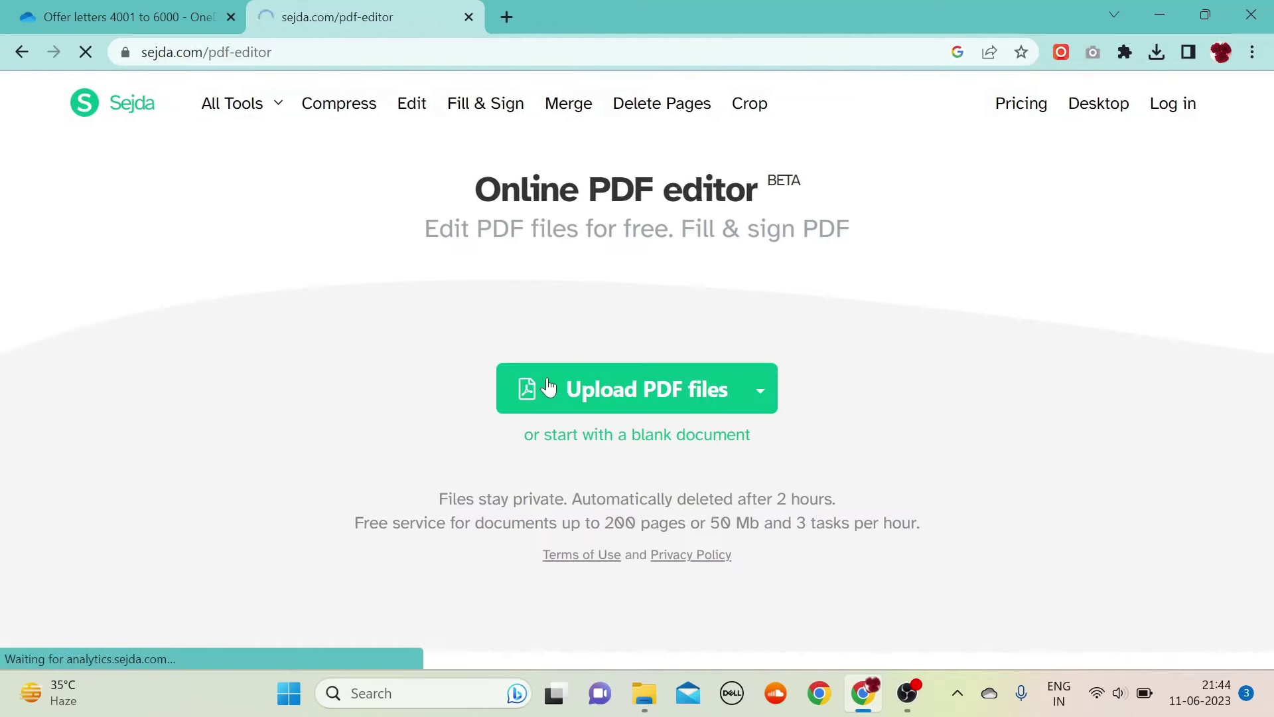
pyautogui.click(632, 387)
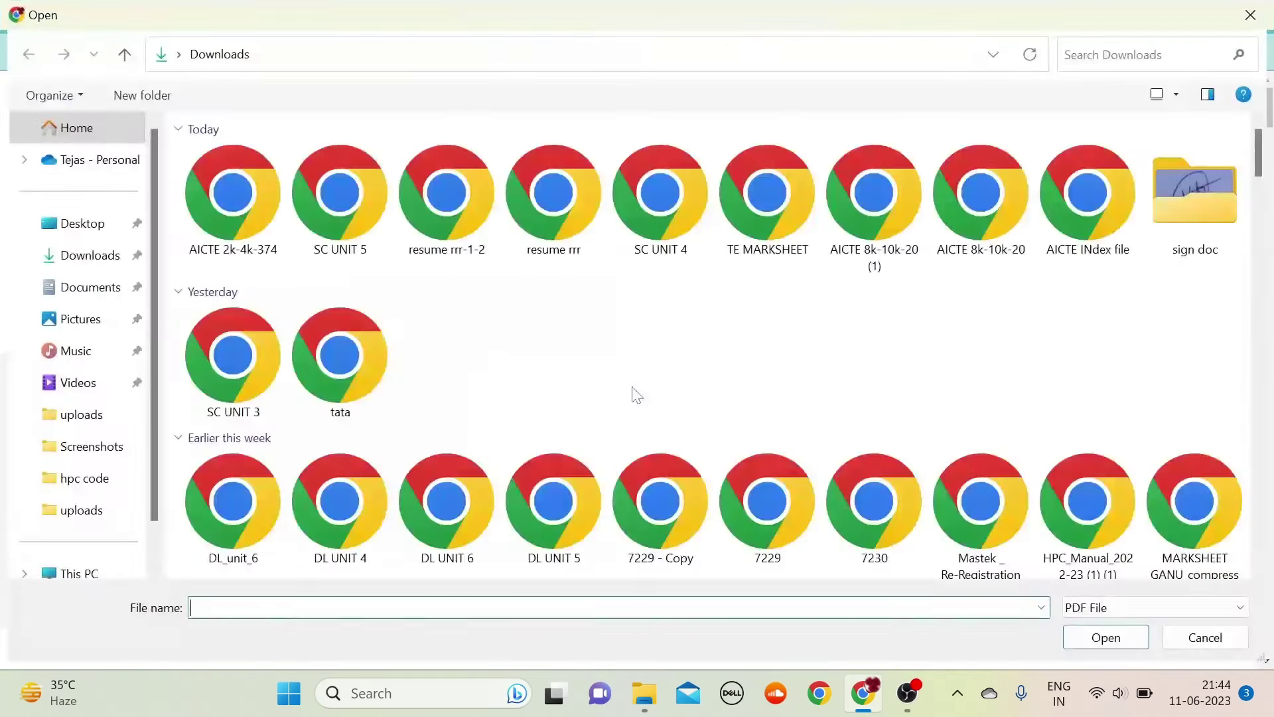
pyautogui.doubleClick(1197, 190)
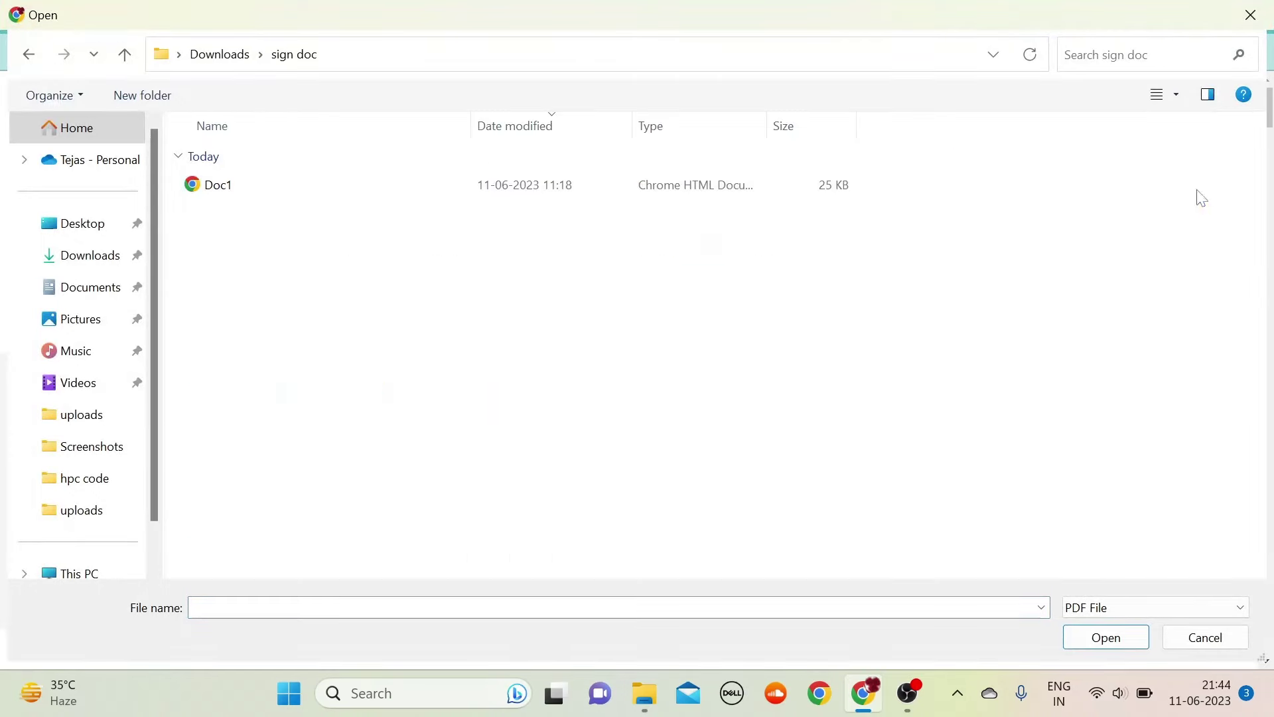
pyautogui.click(362, 196)
pyautogui.click(1106, 637)
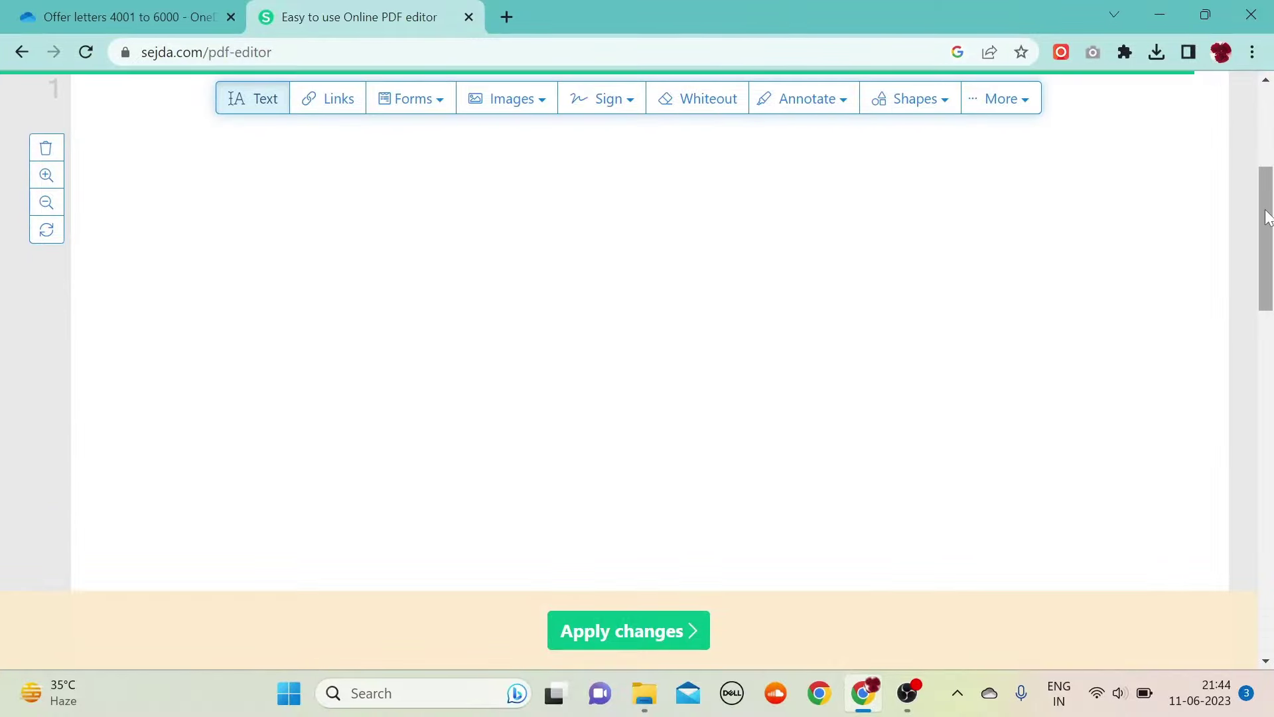
pyautogui.moveTo(1268, 217); pyautogui.dragTo(1268, 391)
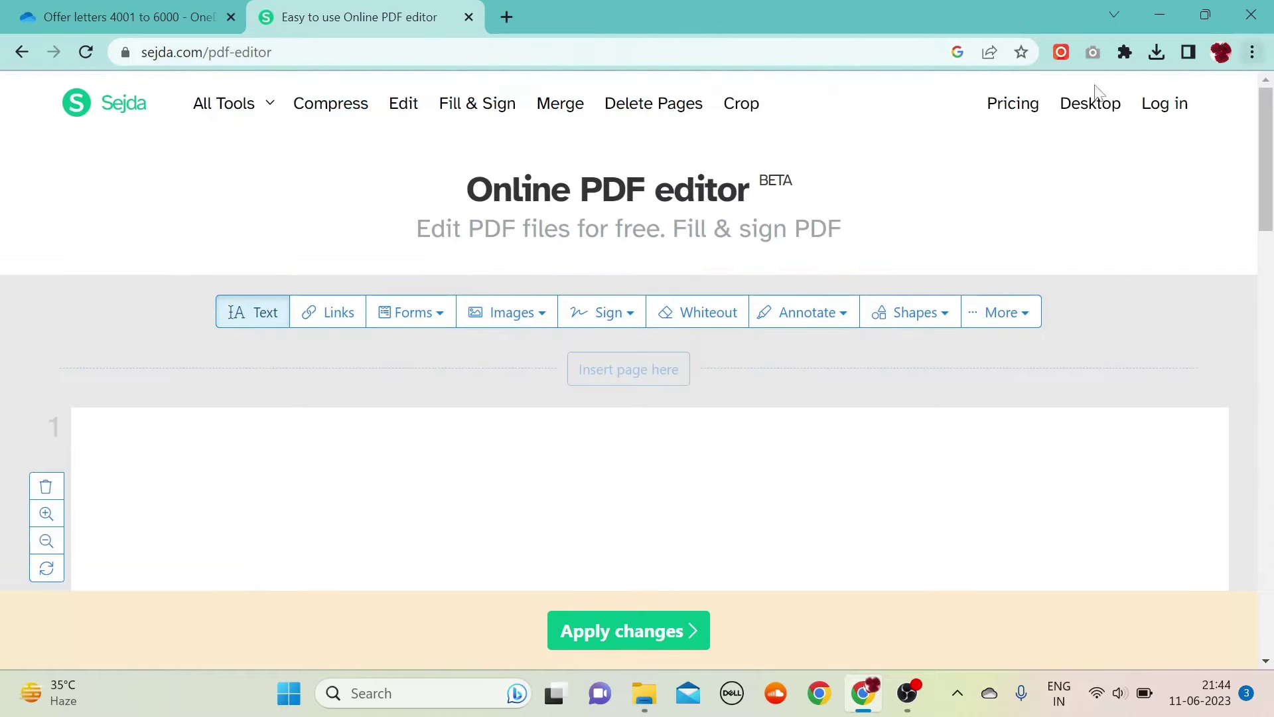
pyautogui.scroll(-2, 1266, 159)
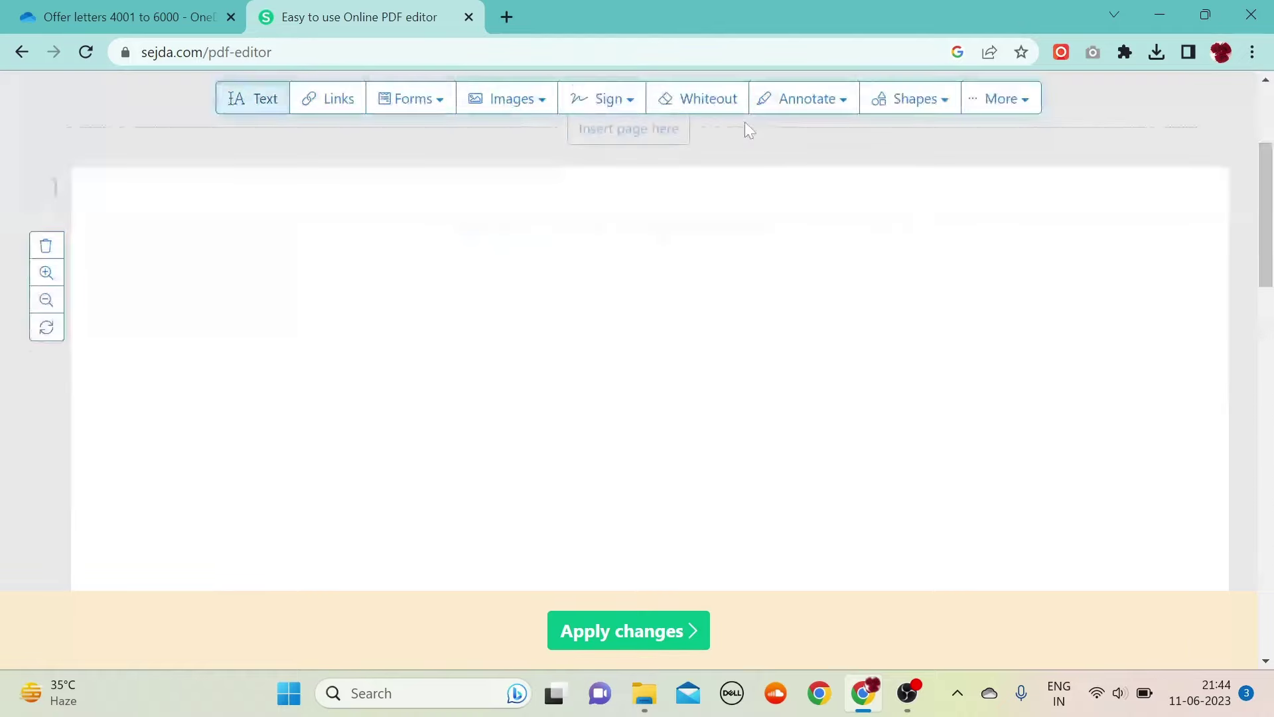
# Place the saved J. Appleseed signature, delete it, and reopen the saved signatures list.
pyautogui.click(624, 102)
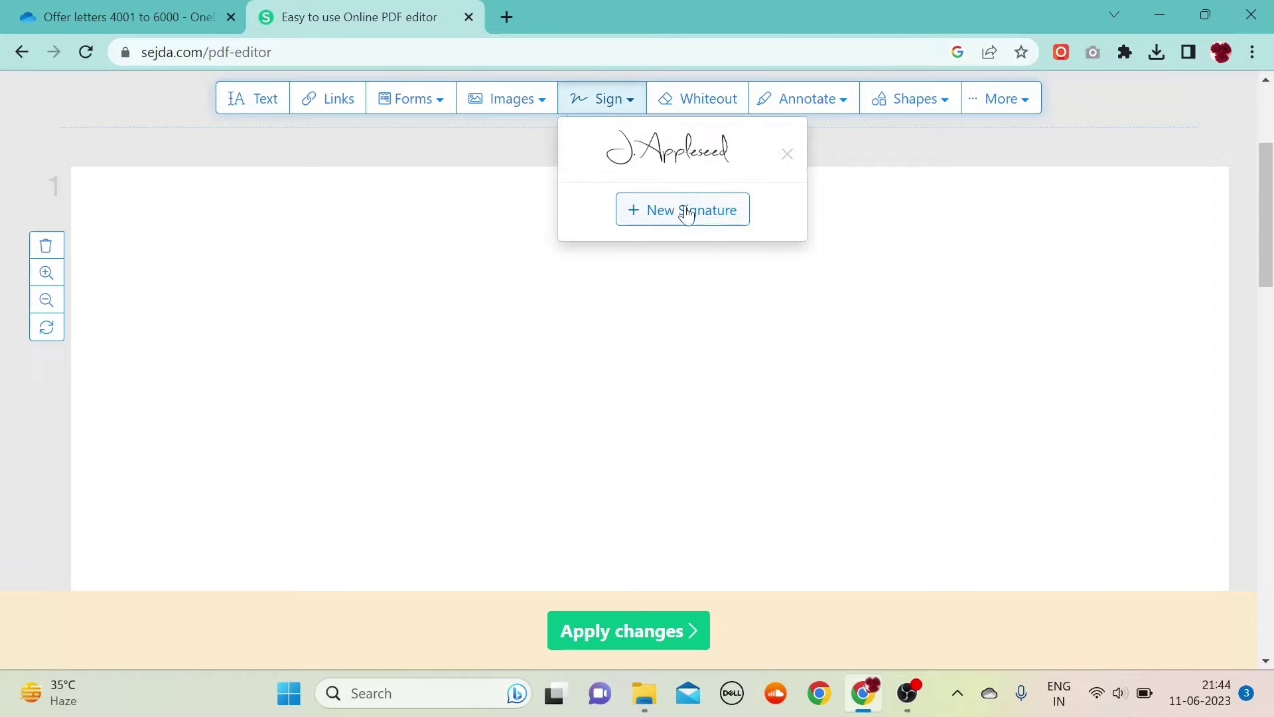
pyautogui.click(725, 175)
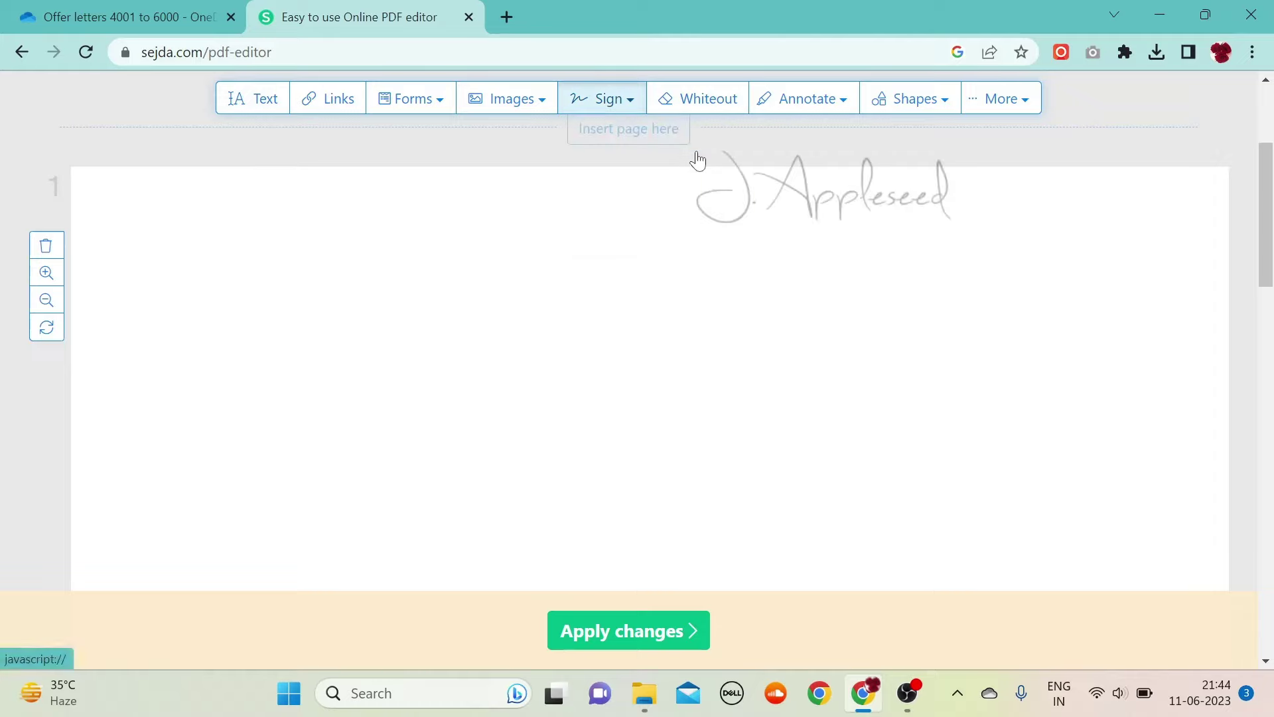
pyautogui.click(441, 422)
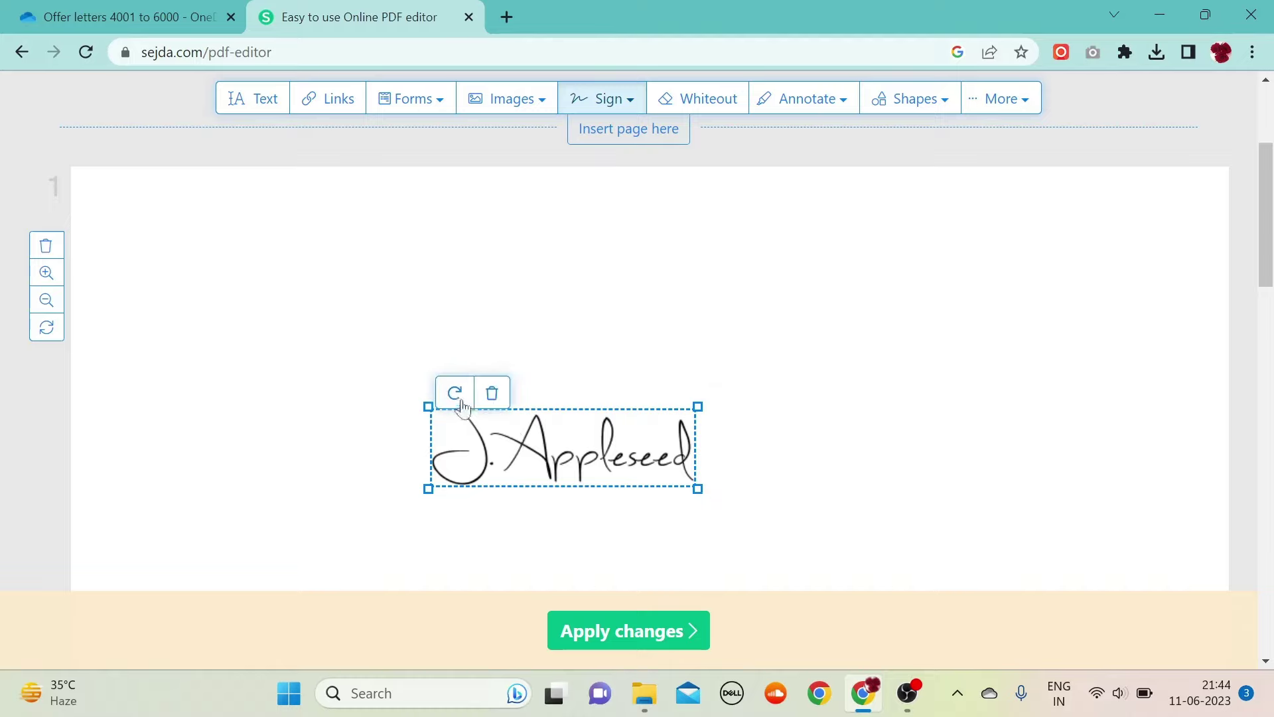
pyautogui.click(493, 394)
pyautogui.click(617, 100)
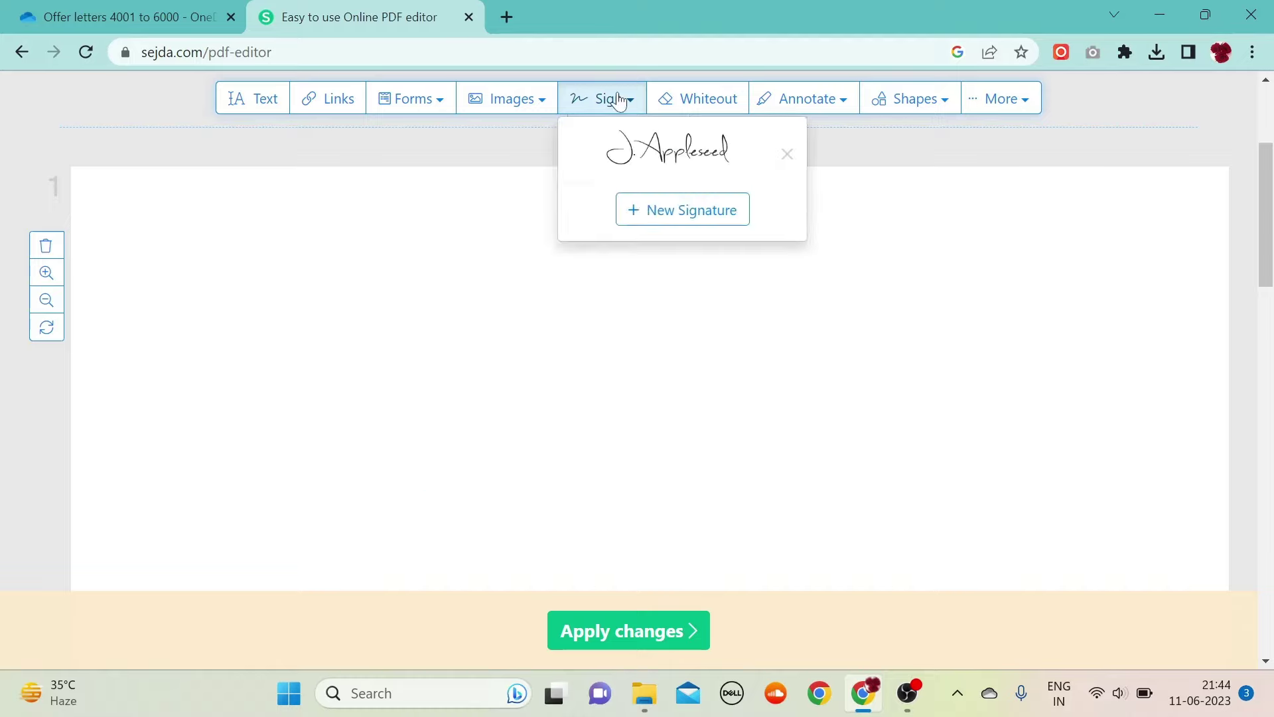
# Start a new signature and clear its prefilled name.
pyautogui.click(682, 209)
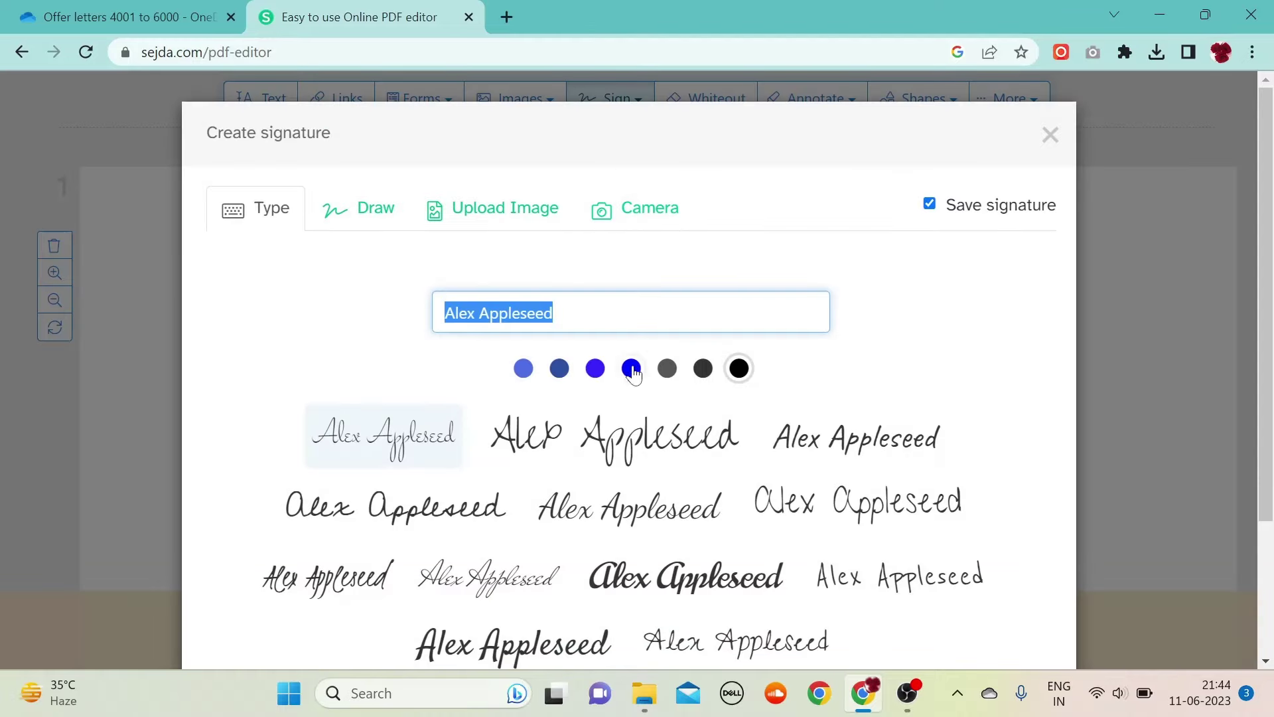
pyautogui.scroll(-3, 633, 374)
pyautogui.scroll(3, 597, 363)
pyautogui.press('Right')
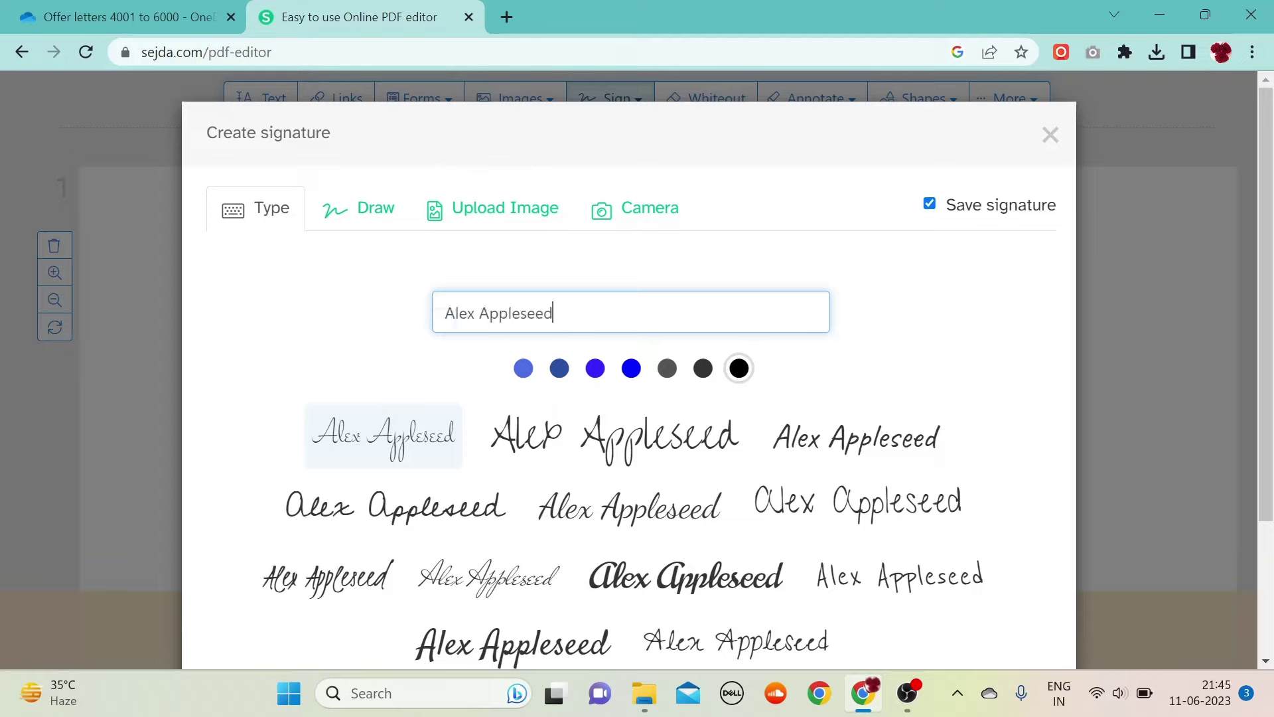
pyautogui.press('BackSpace')
pyautogui.hotkey('ctrl', 'a')
pyautogui.write('ksbfksdjb')
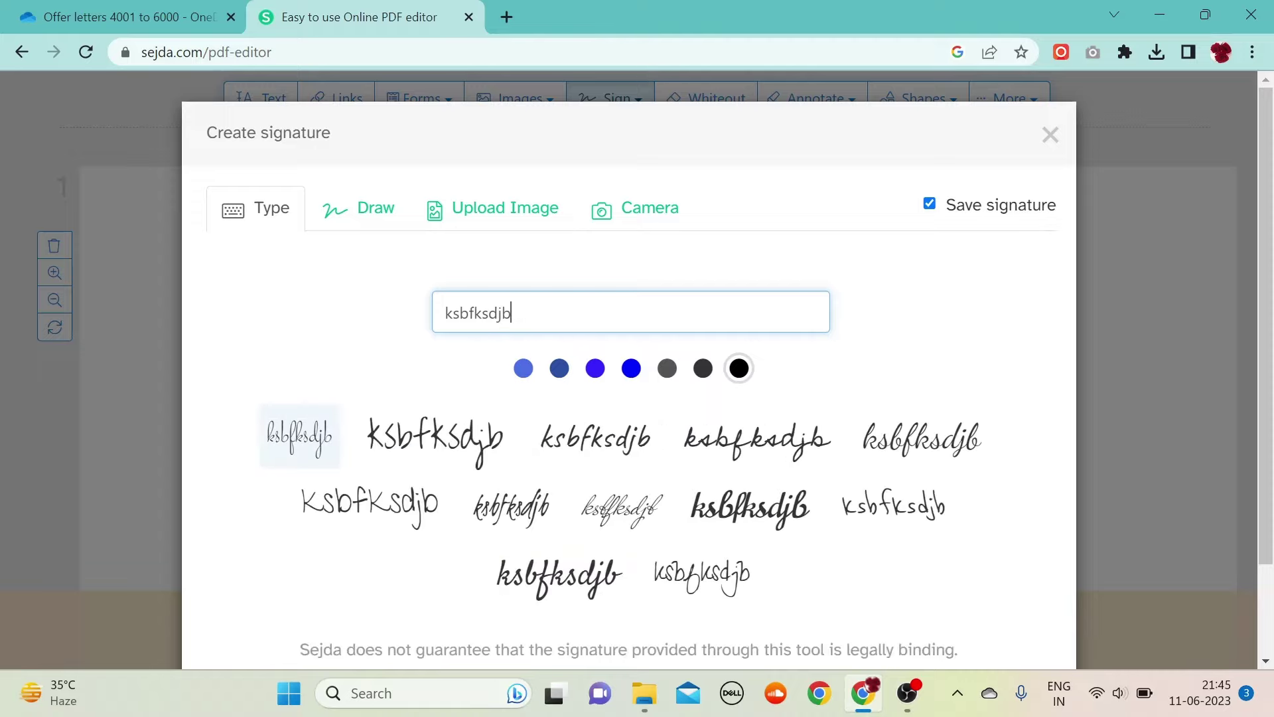
pyautogui.press('BackSpace')
pyautogui.press('BackSpace')
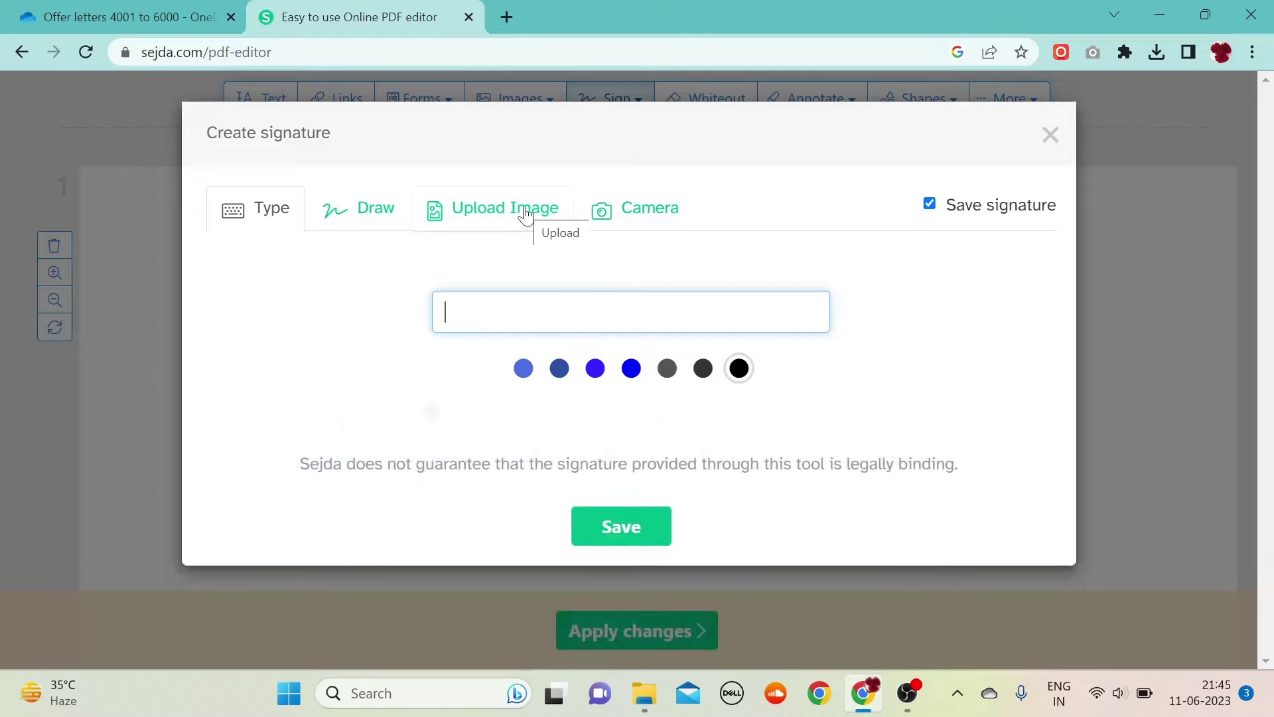
# Upload the signnn image and choose its transparent-background version.
pyautogui.click(506, 206)
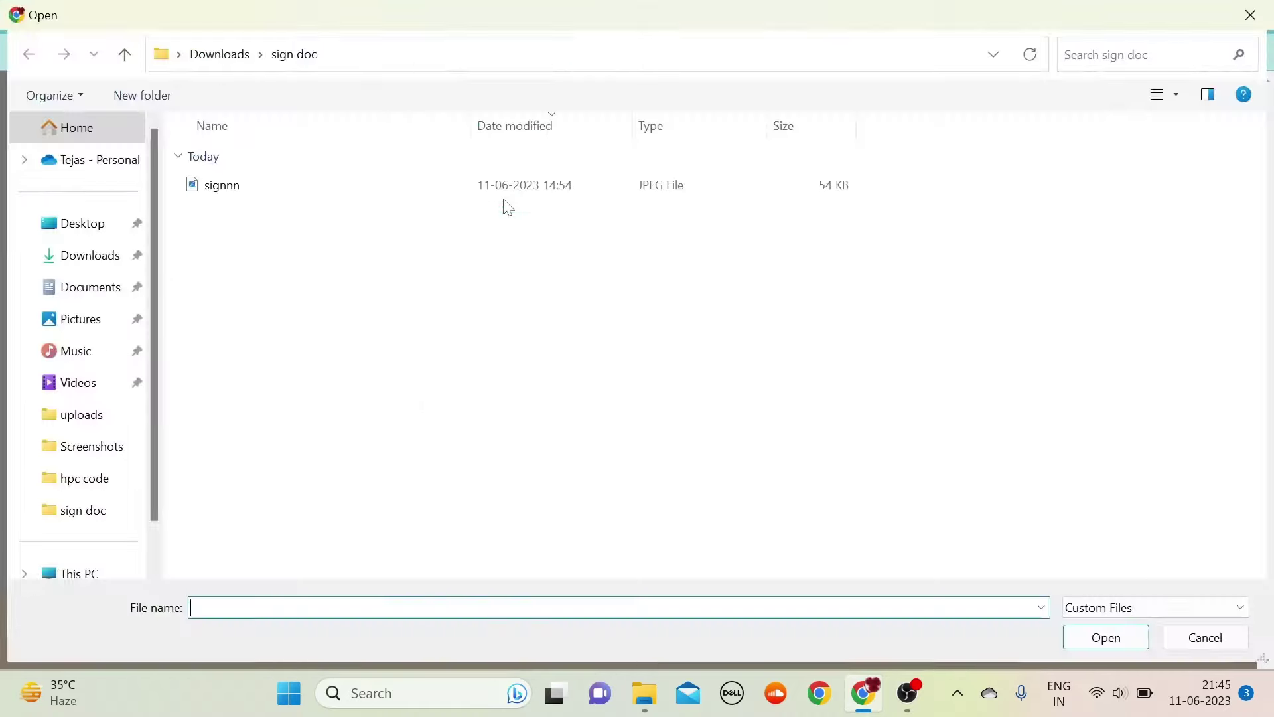
pyautogui.click(363, 193)
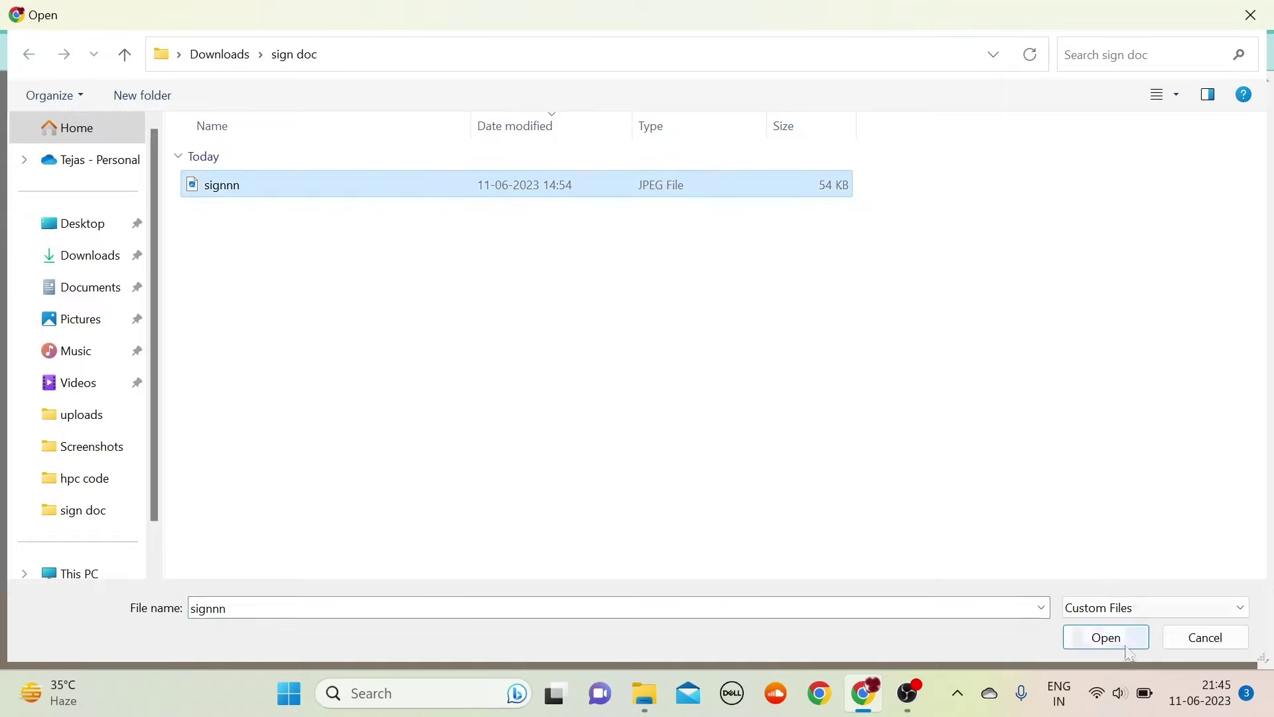
pyautogui.click(1106, 638)
pyautogui.click(517, 447)
pyautogui.scroll(-2, 488, 441)
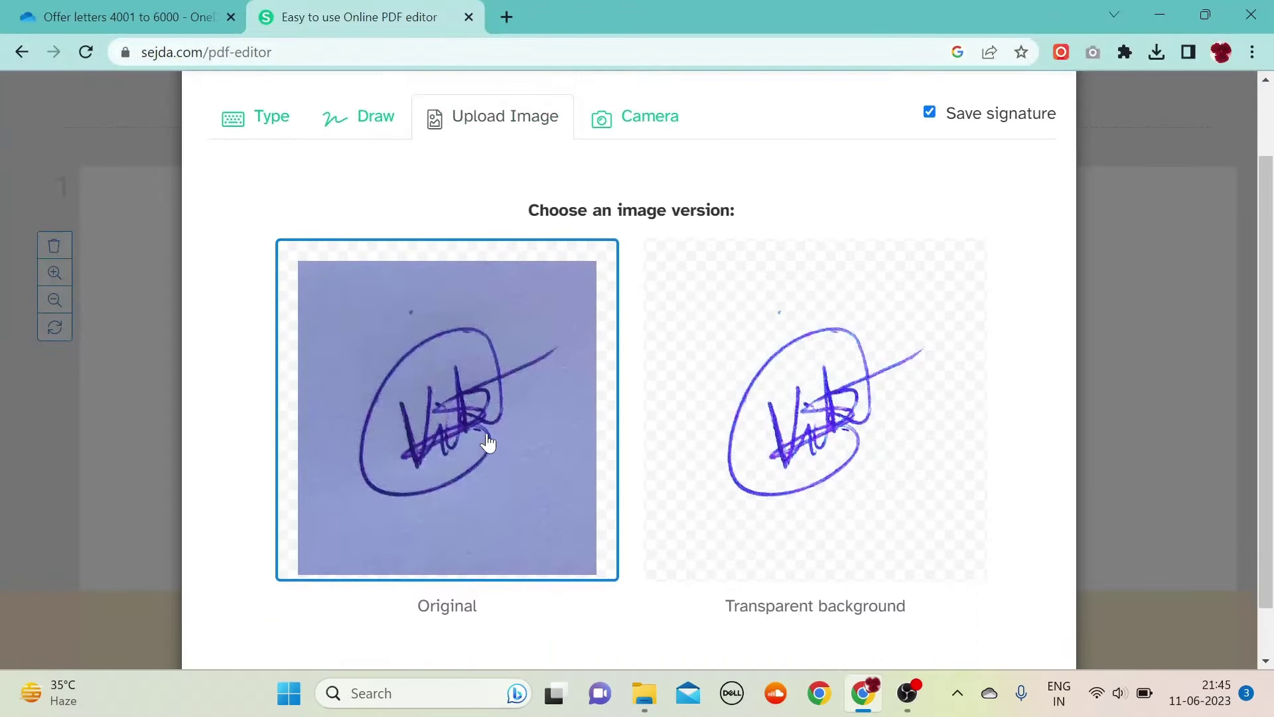
pyautogui.scroll(-1, 488, 443)
pyautogui.click(904, 399)
pyautogui.click(527, 383)
pyautogui.click(729, 355)
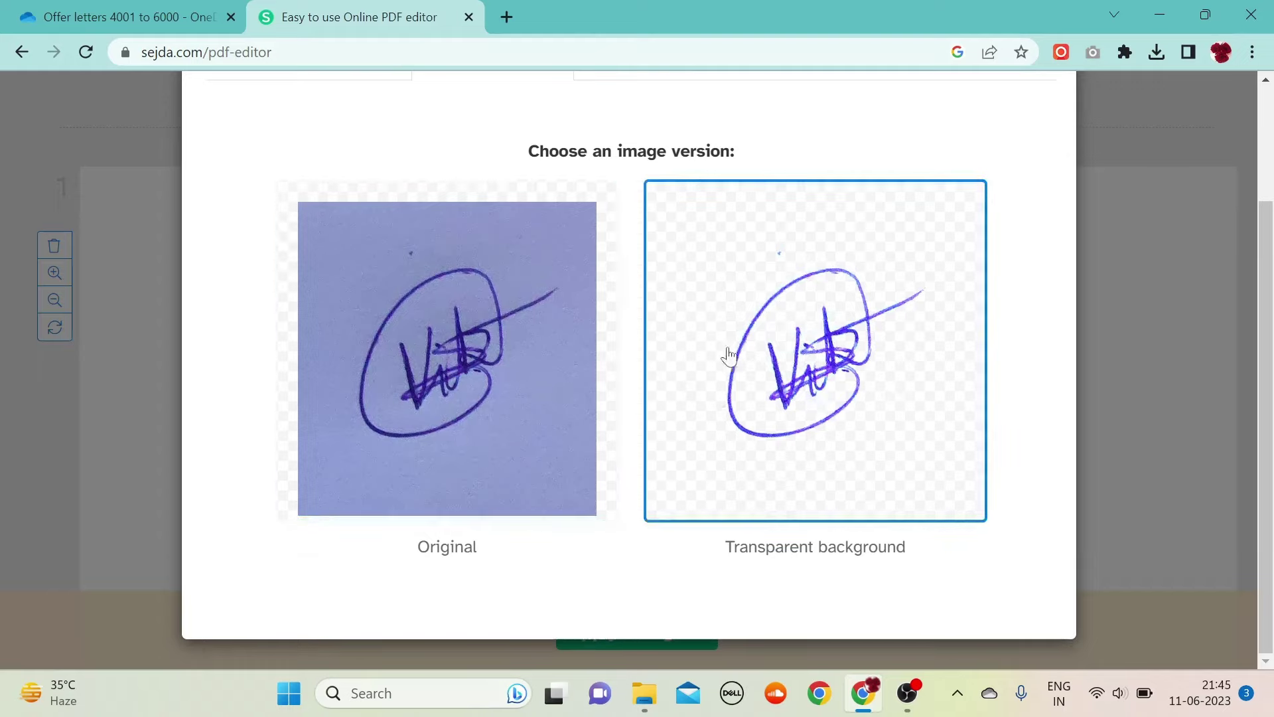
# Save the signature, place it shrunk and low on Doc1's page, and apply changes.
pyautogui.click(841, 365)
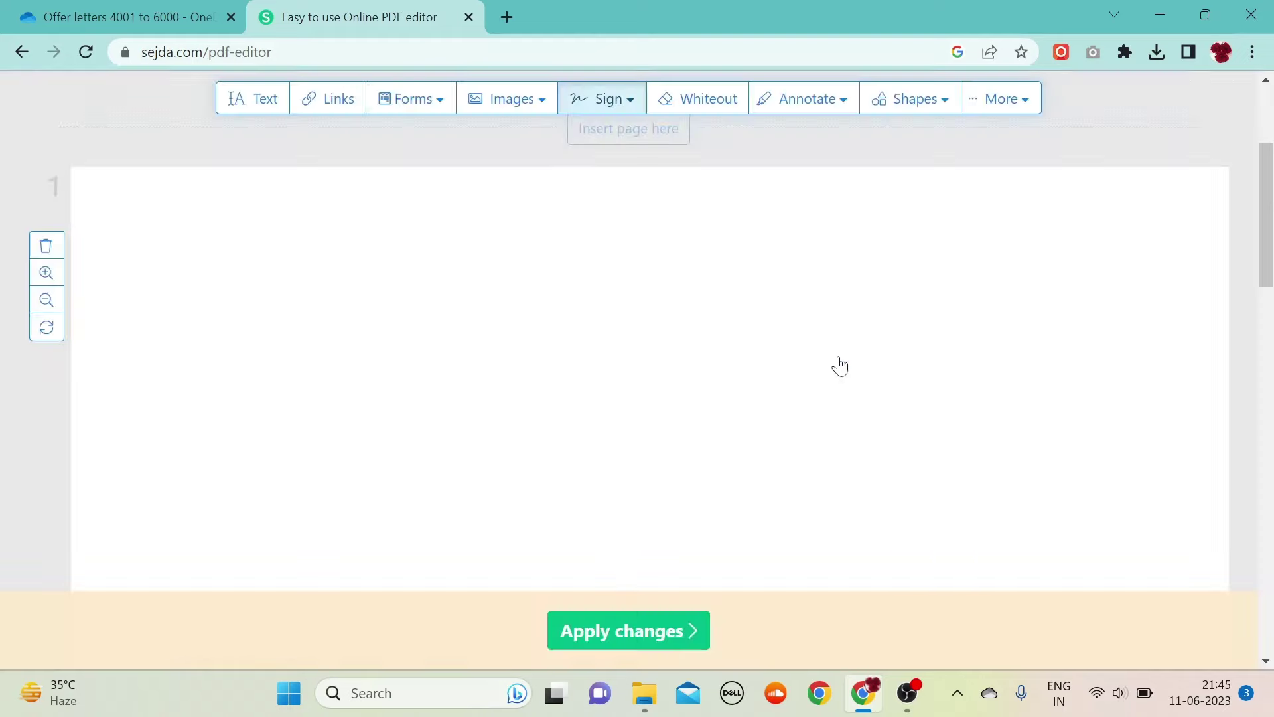
pyautogui.click(263, 284)
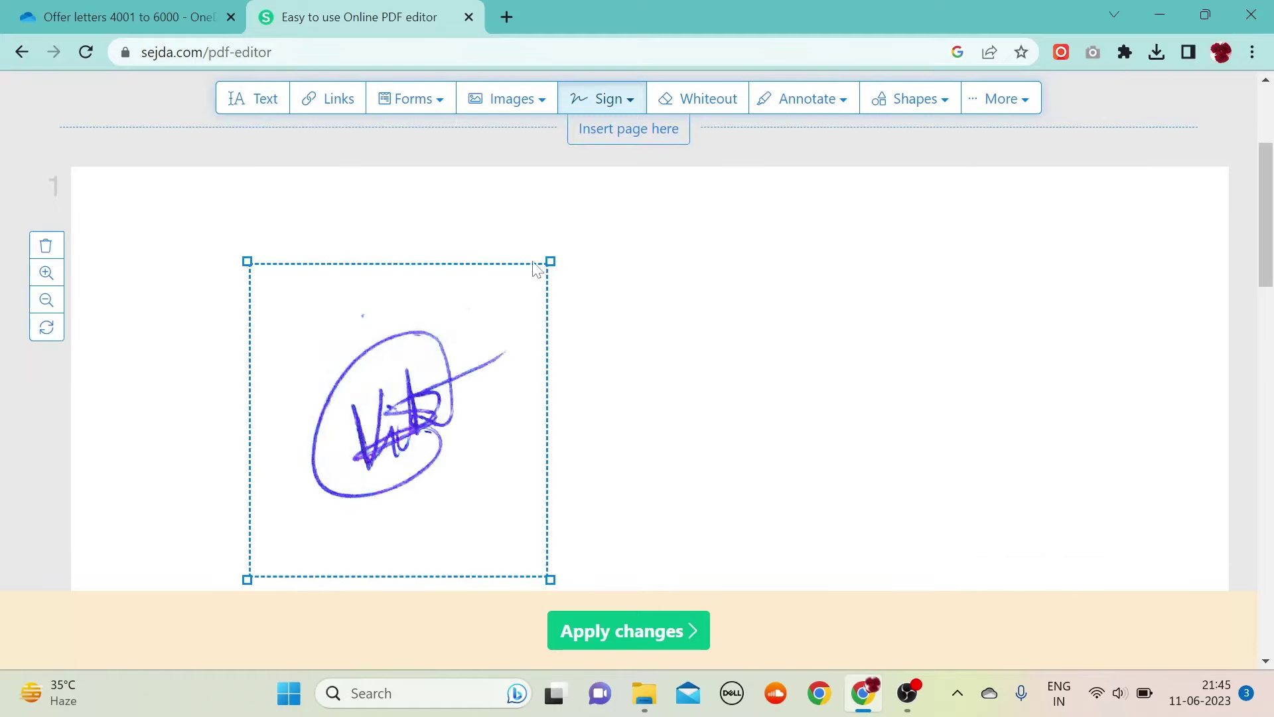
pyautogui.moveTo(550, 261); pyautogui.dragTo(364, 483)
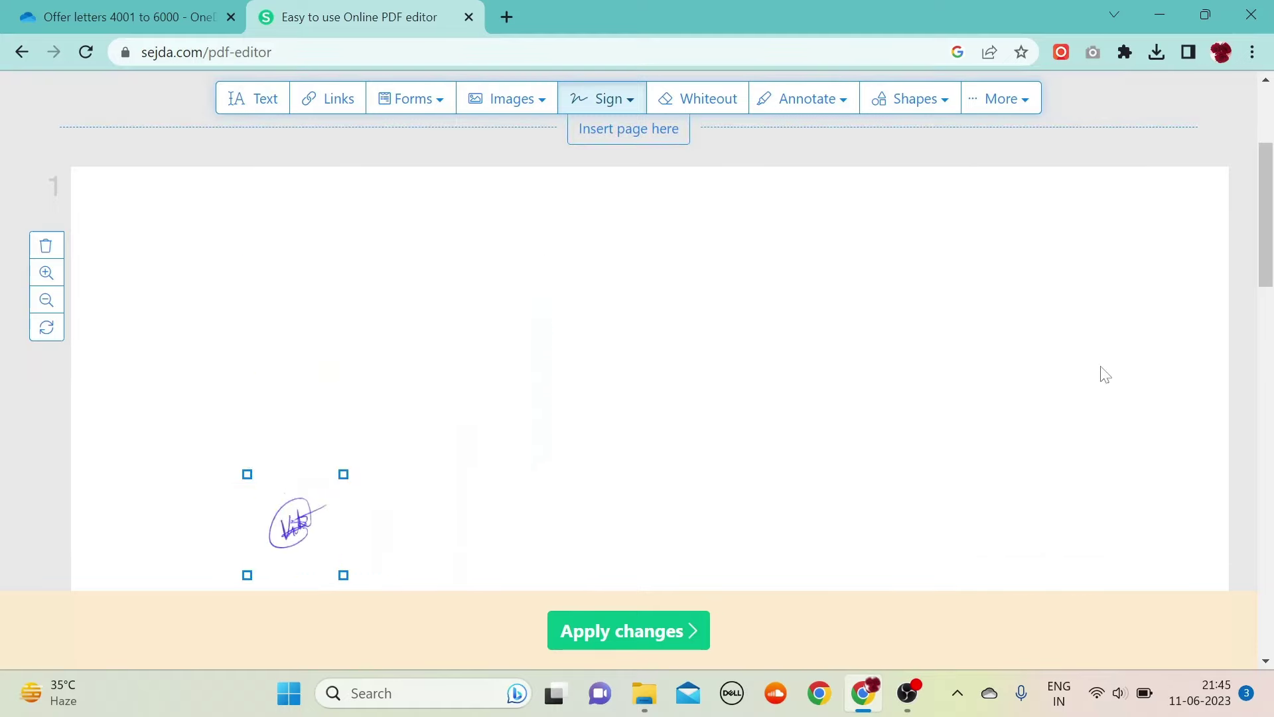
pyautogui.scroll(-4, 1265, 215)
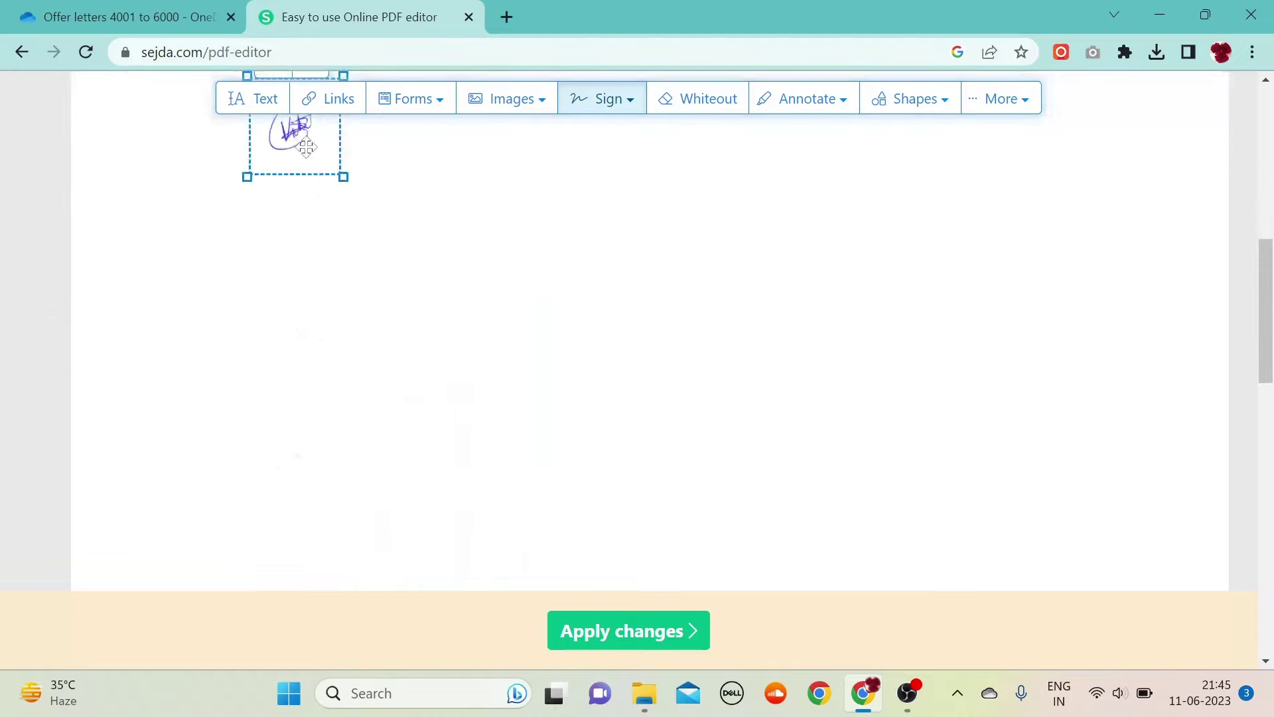
pyautogui.moveTo(309, 175); pyautogui.dragTo(323, 559)
pyautogui.click(547, 492)
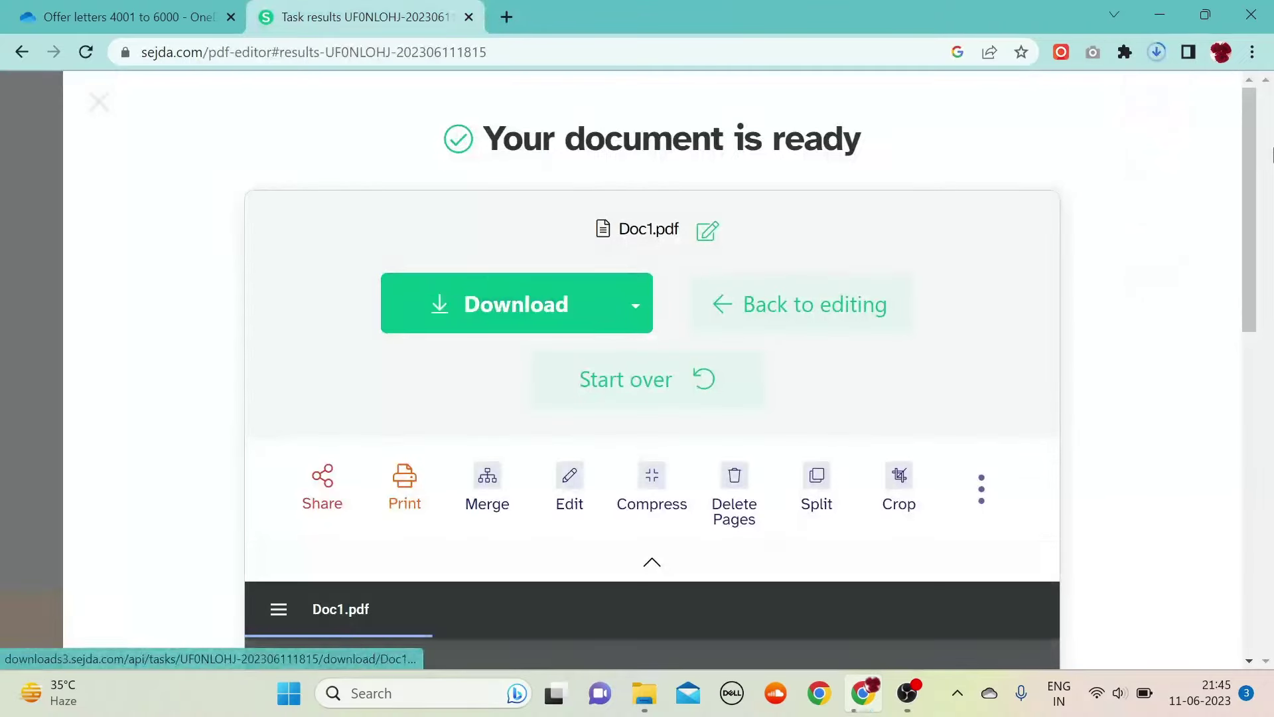
pyautogui.scroll(-4, 749, 522)
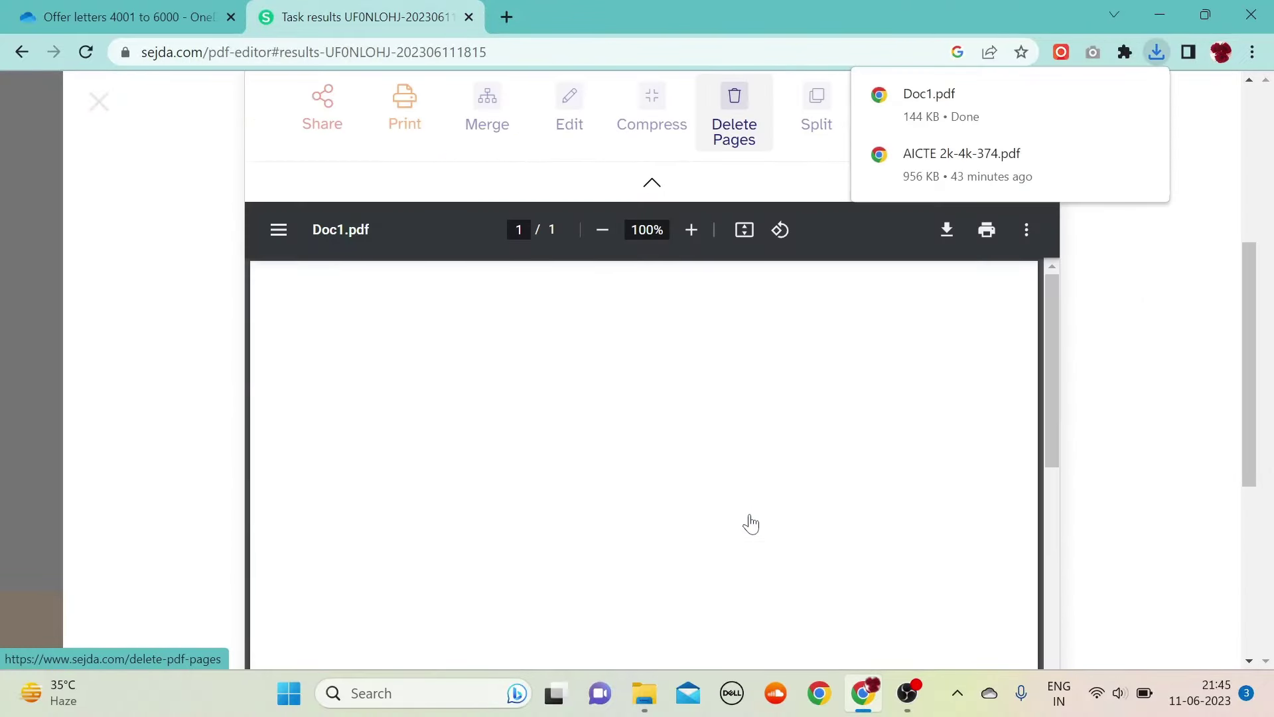
pyautogui.scroll(-2, 751, 523)
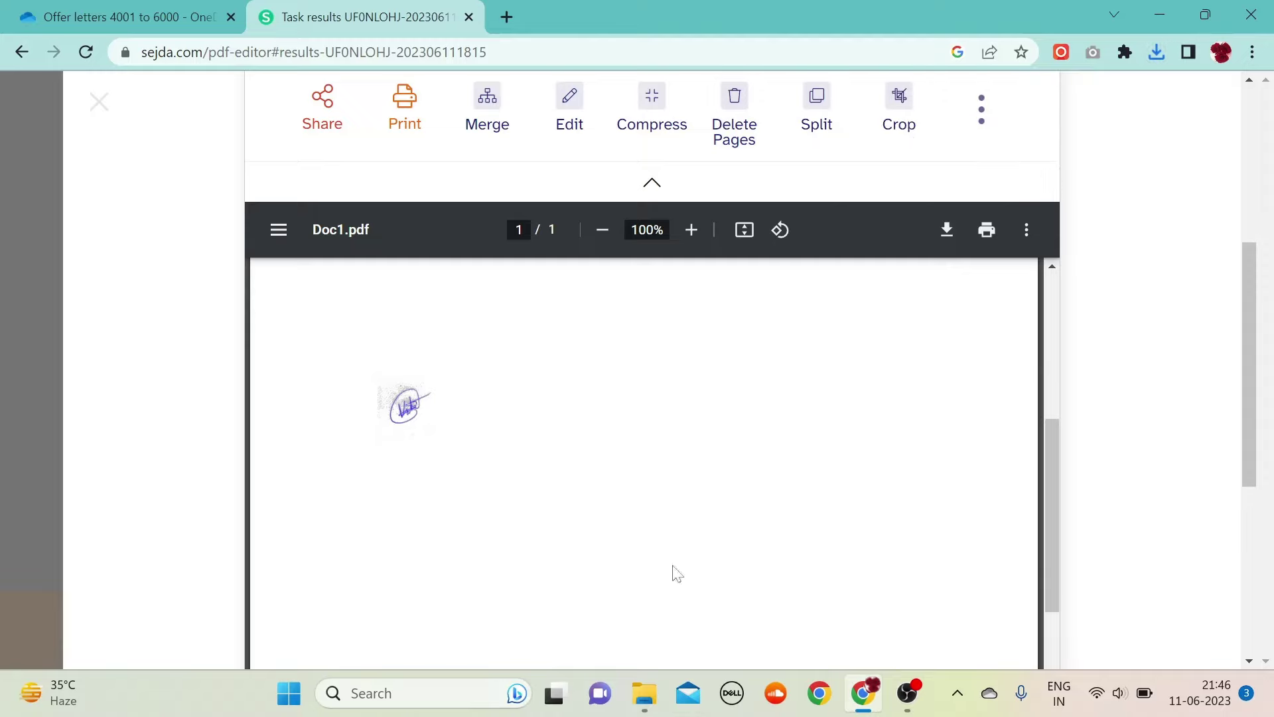
pyautogui.click(149, 8)
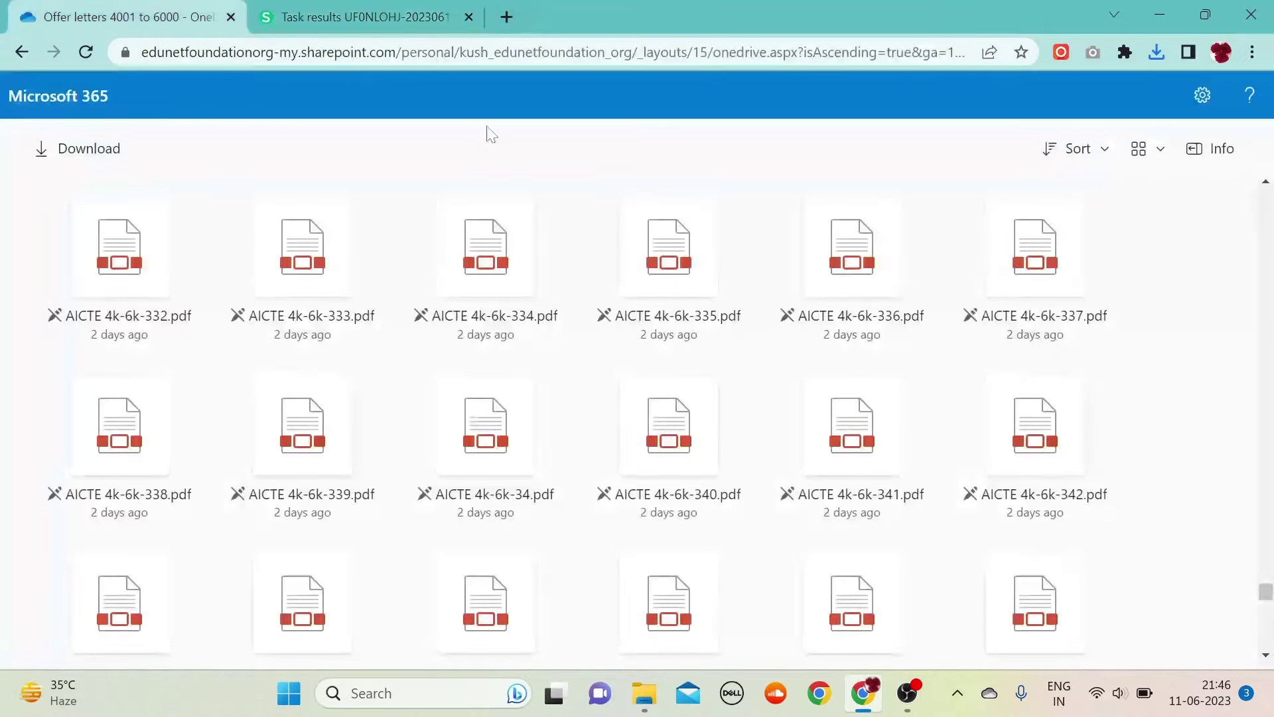
pyautogui.scroll(-5, 927, 361)
pyautogui.scroll(-4, 927, 361)
pyautogui.scroll(-5, 926, 362)
pyautogui.moveTo(1265, 619); pyautogui.dragTo(1265, 194)
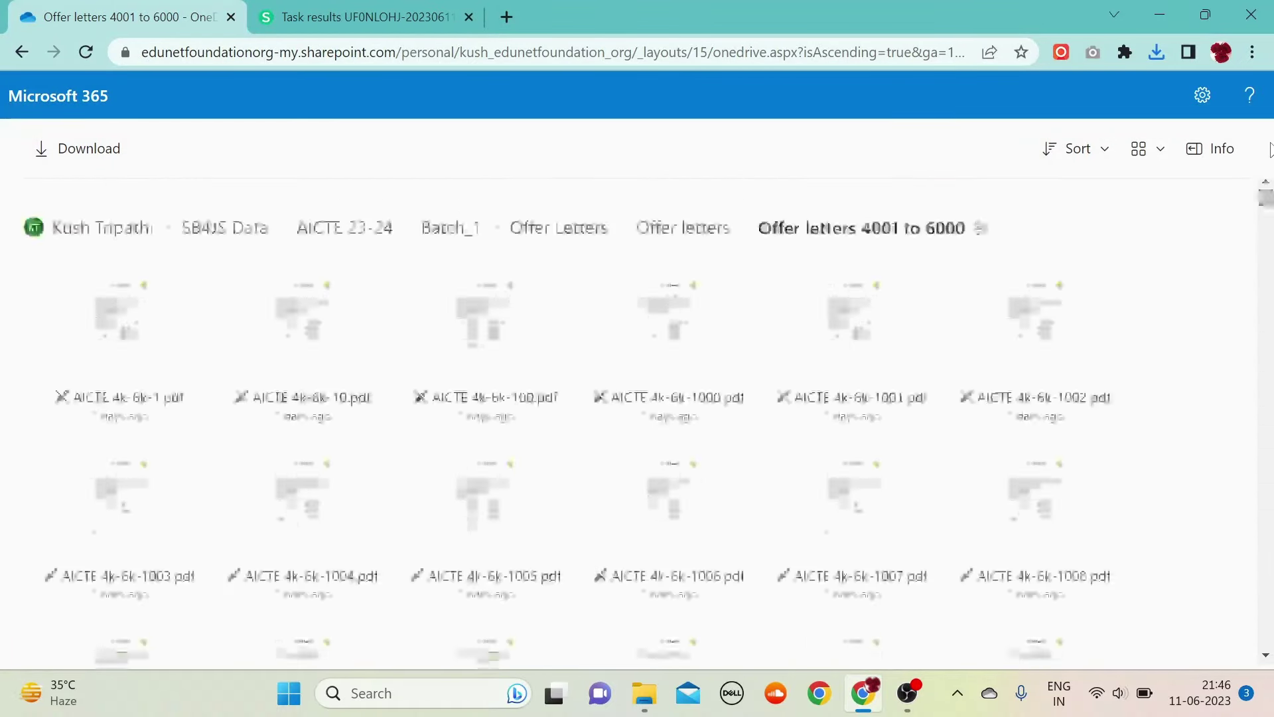
pyautogui.click(386, 10)
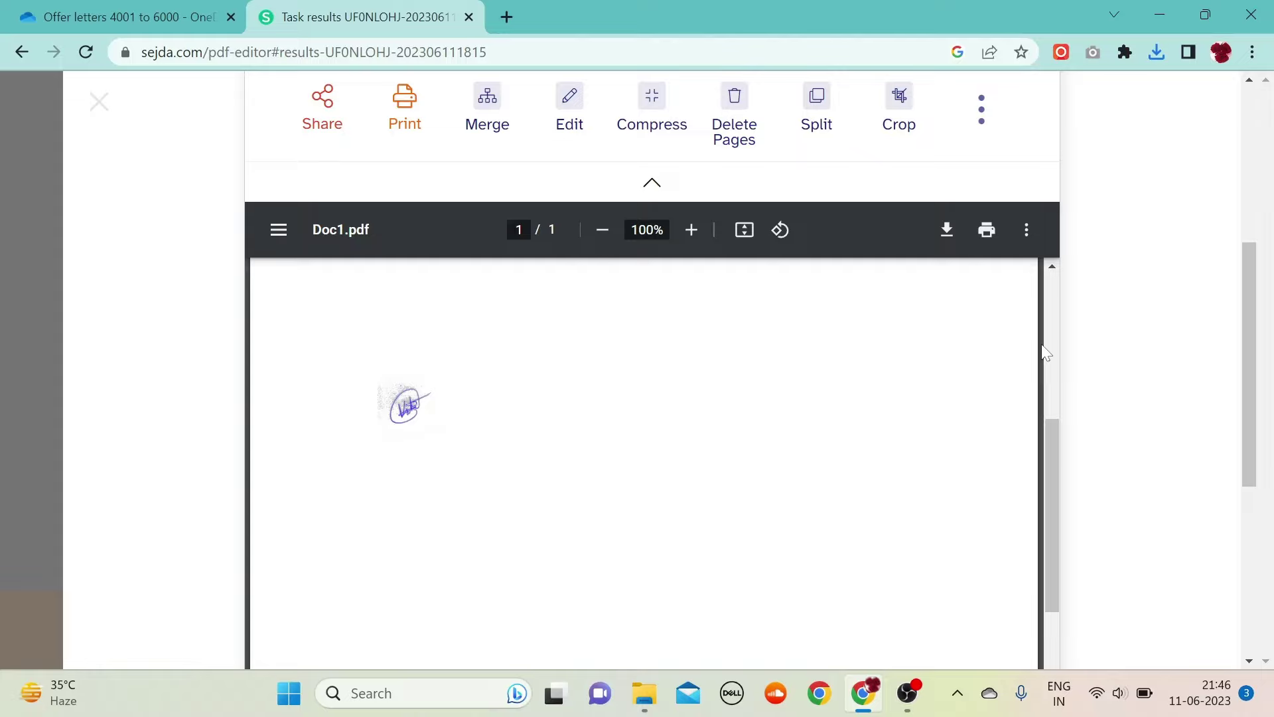
pyautogui.moveTo(1246, 335)
pyautogui.mouseDown()
pyautogui.moveTo(1245, 252)
pyautogui.moveTo(1246, 511)
pyautogui.moveTo(1035, 237)
pyautogui.mouseUp()
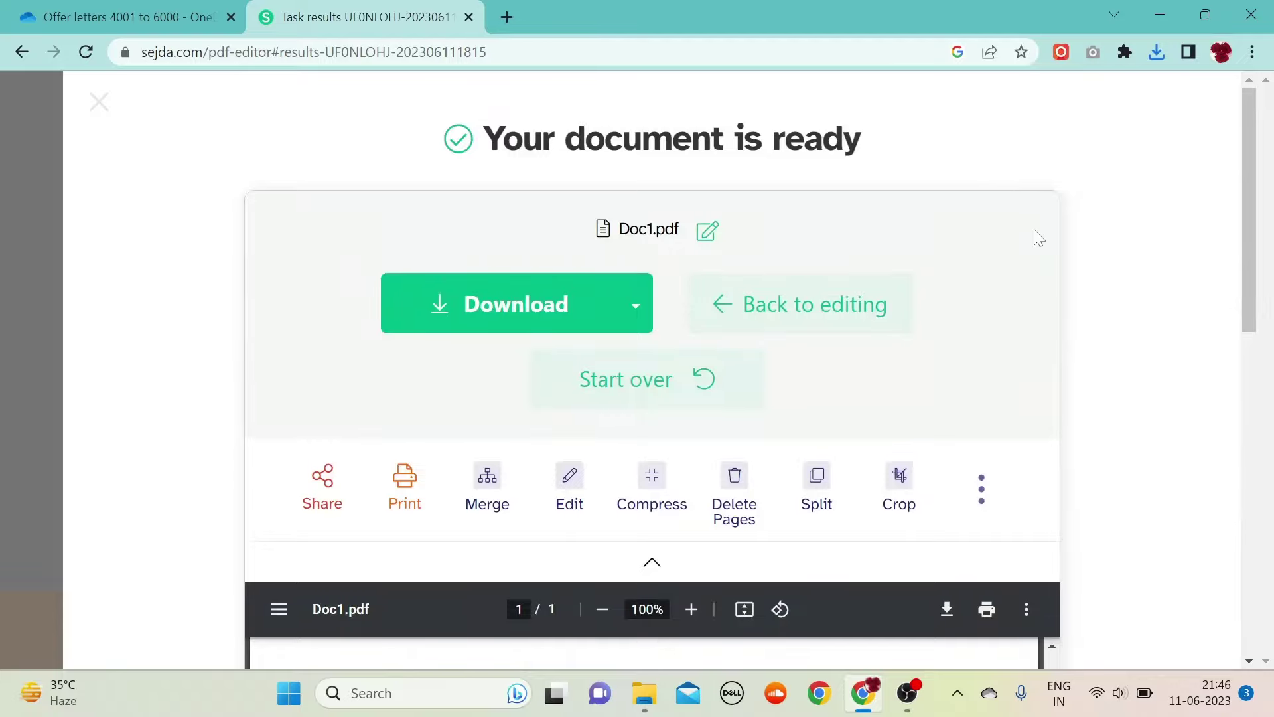